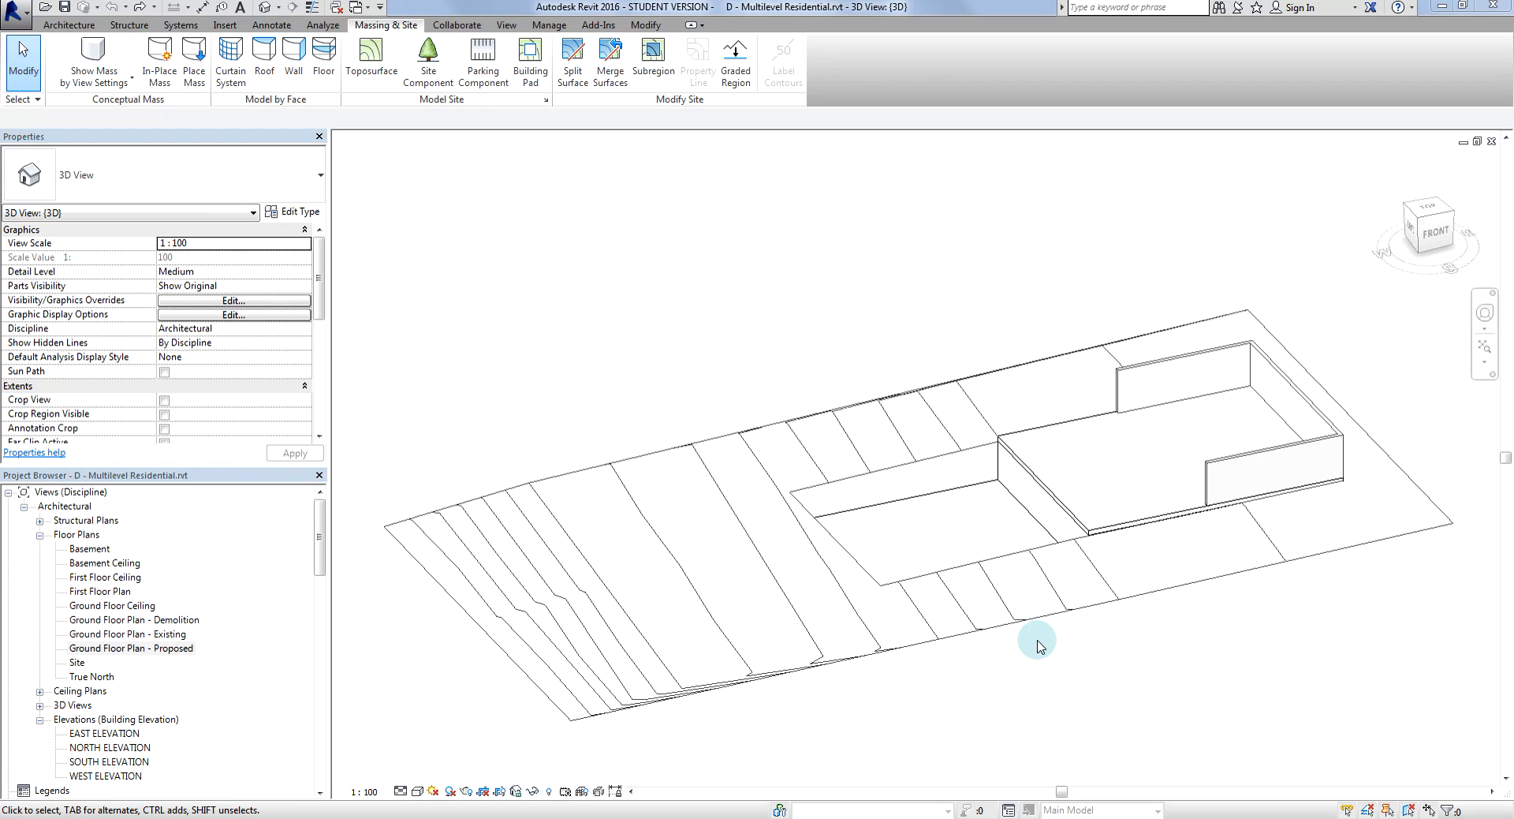
Examine the ground floor pad and the basement pad on the sloping site in 3D, selecting each to check its level.
middle_click_drag(978, 651, 1006, 680)
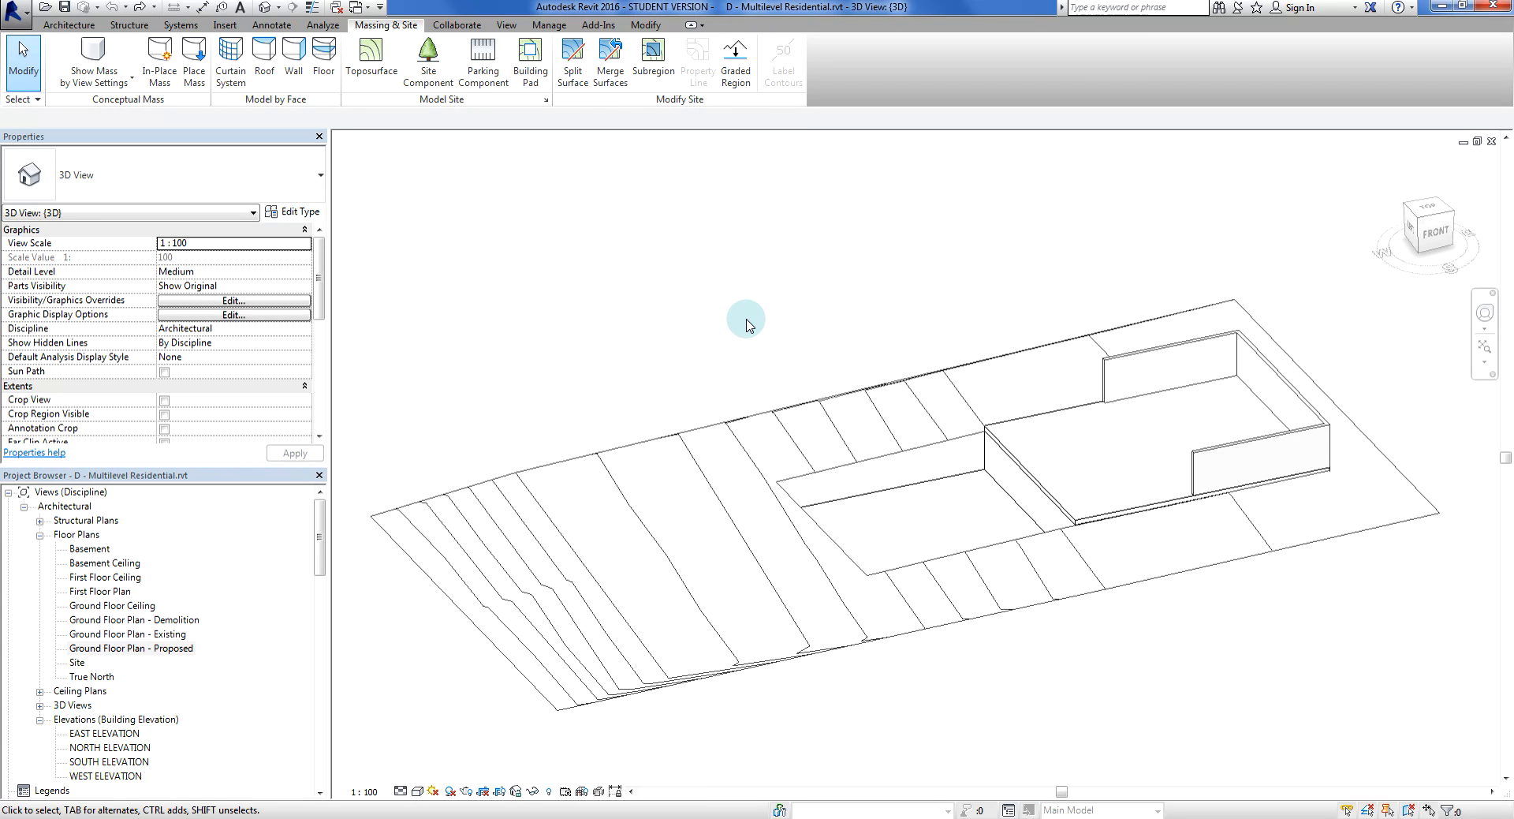
middle_click_drag(1156, 699, 1075, 629, "shift")
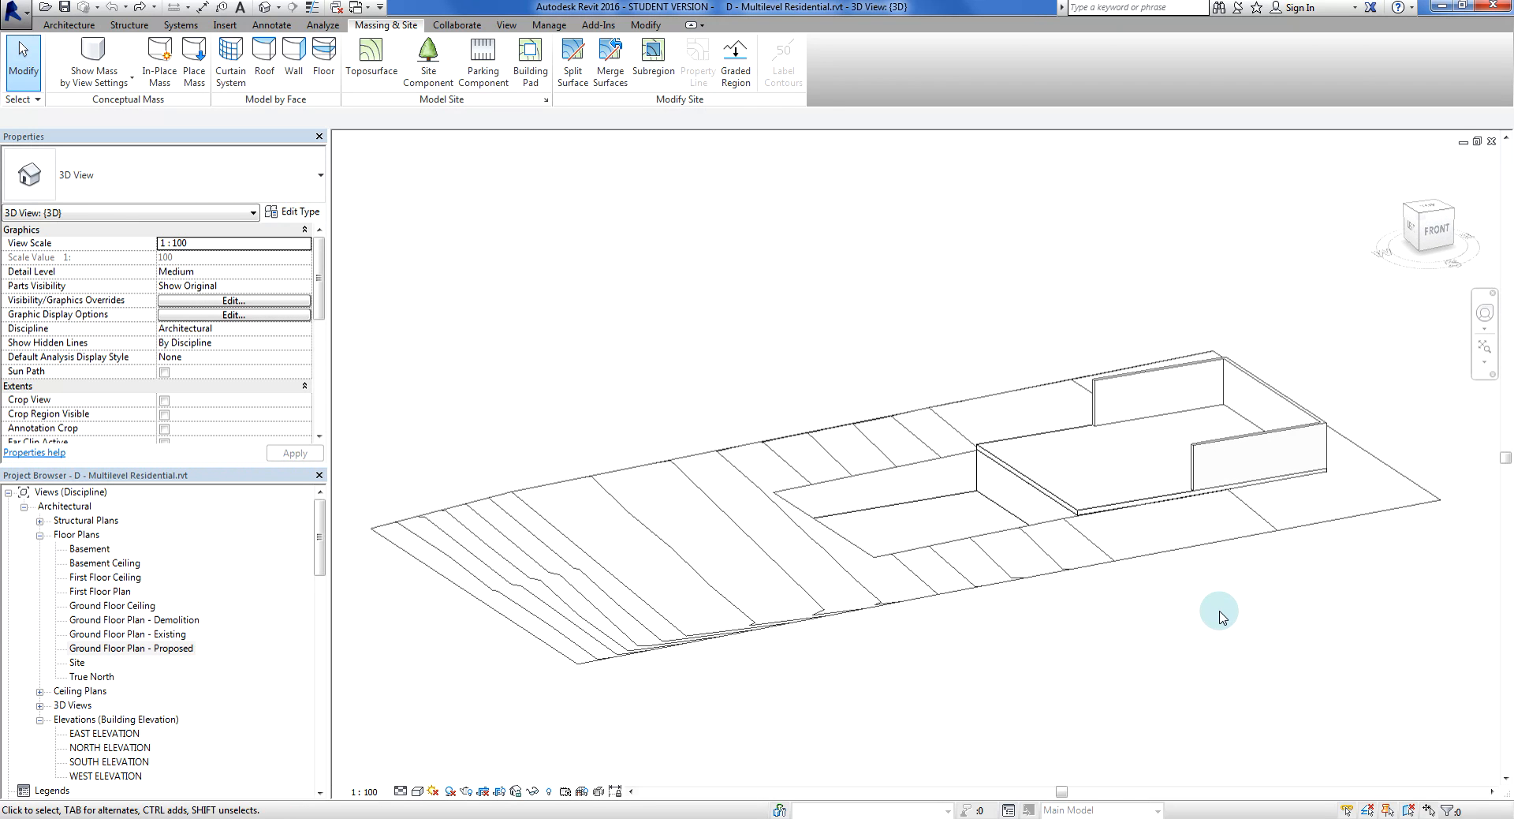
middle_click_drag(1219, 616, 1235, 682, "shift")
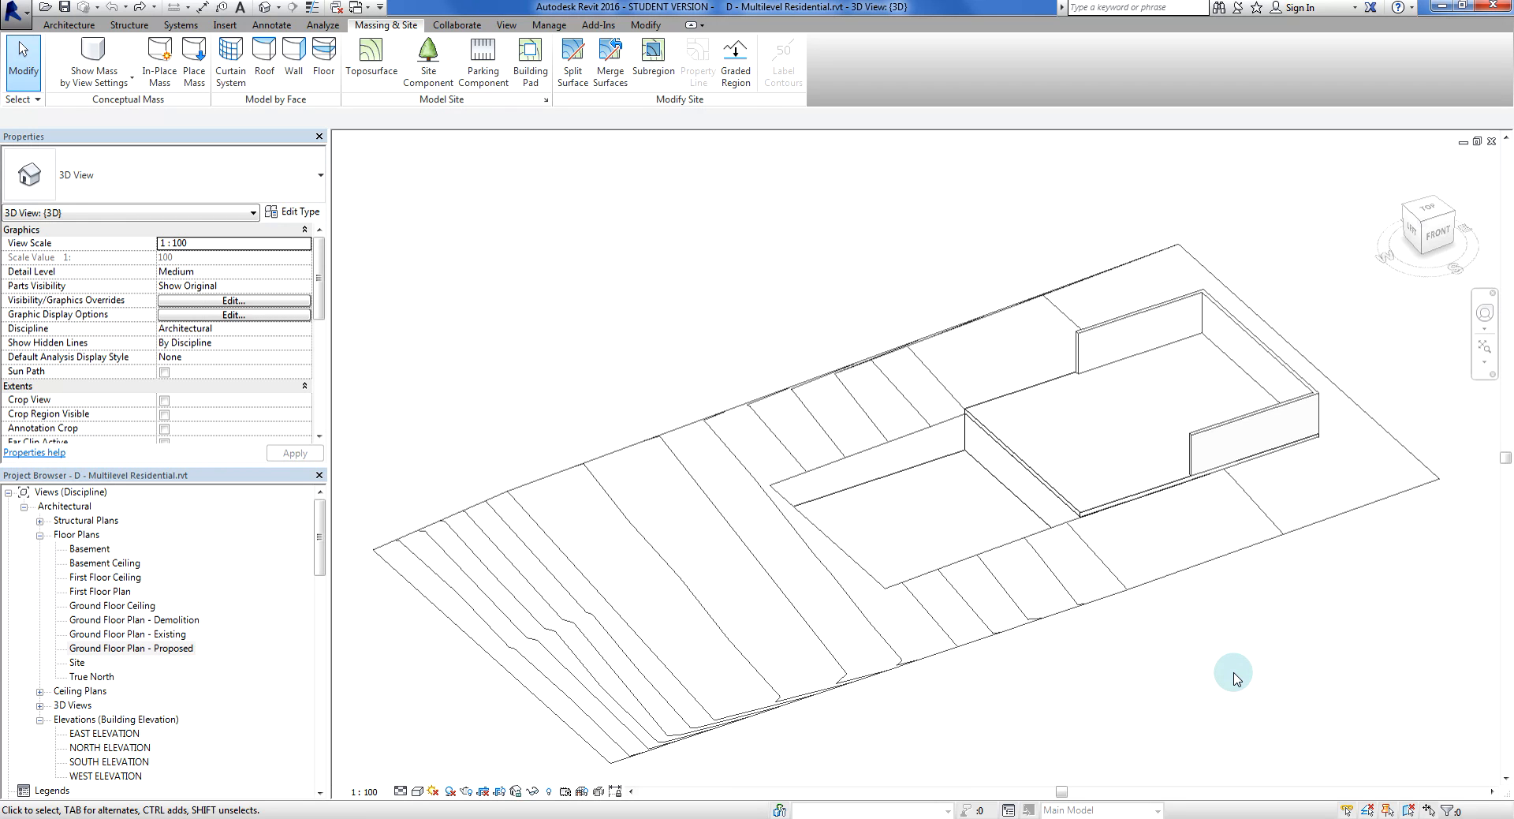
middle_click_drag(1236, 678, 1196, 692, "shift")
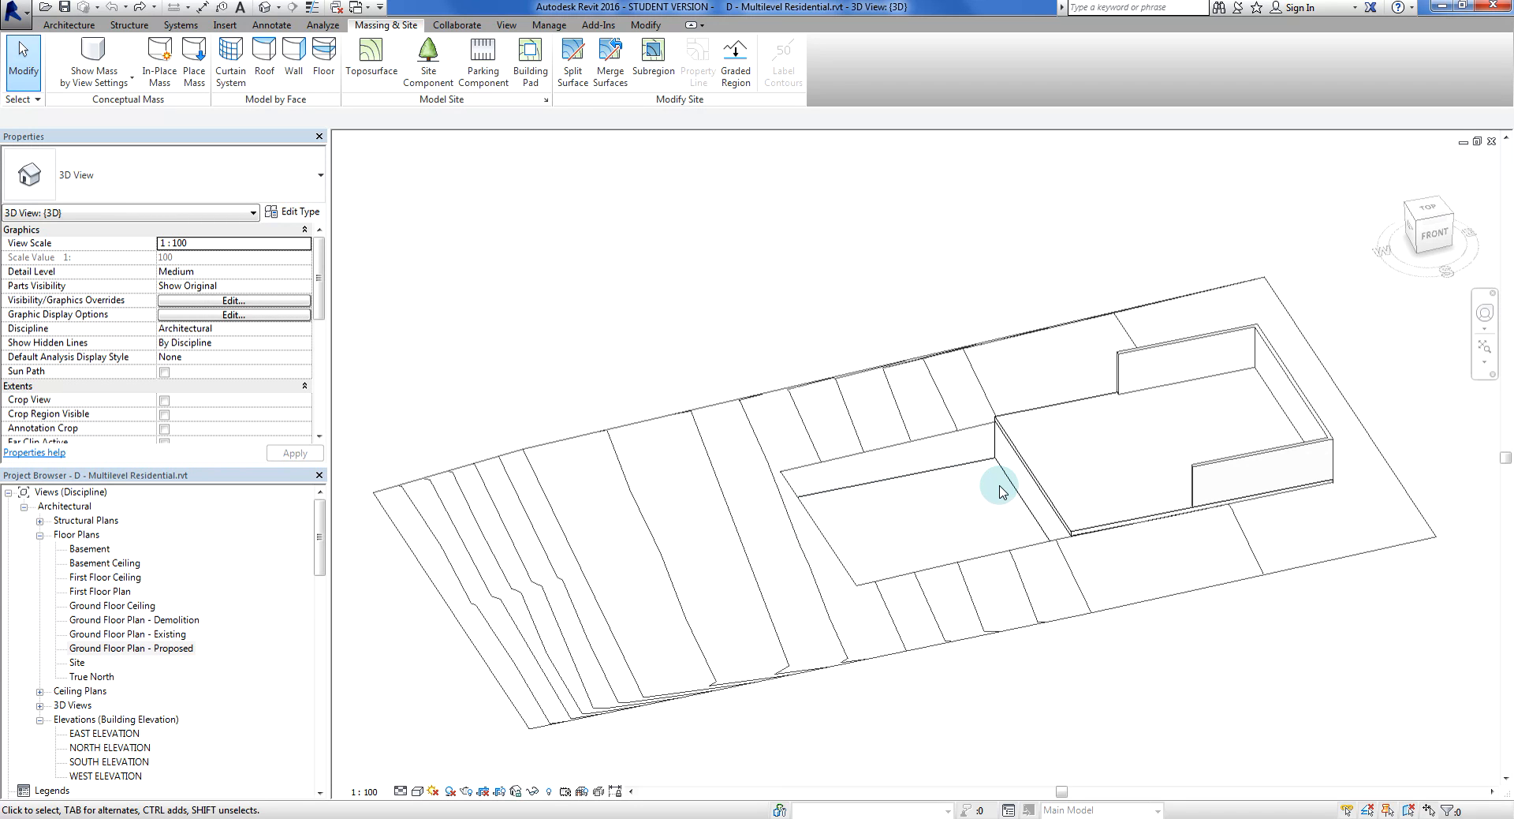
middle_click_drag(1190, 663, 1220, 642, "shift")
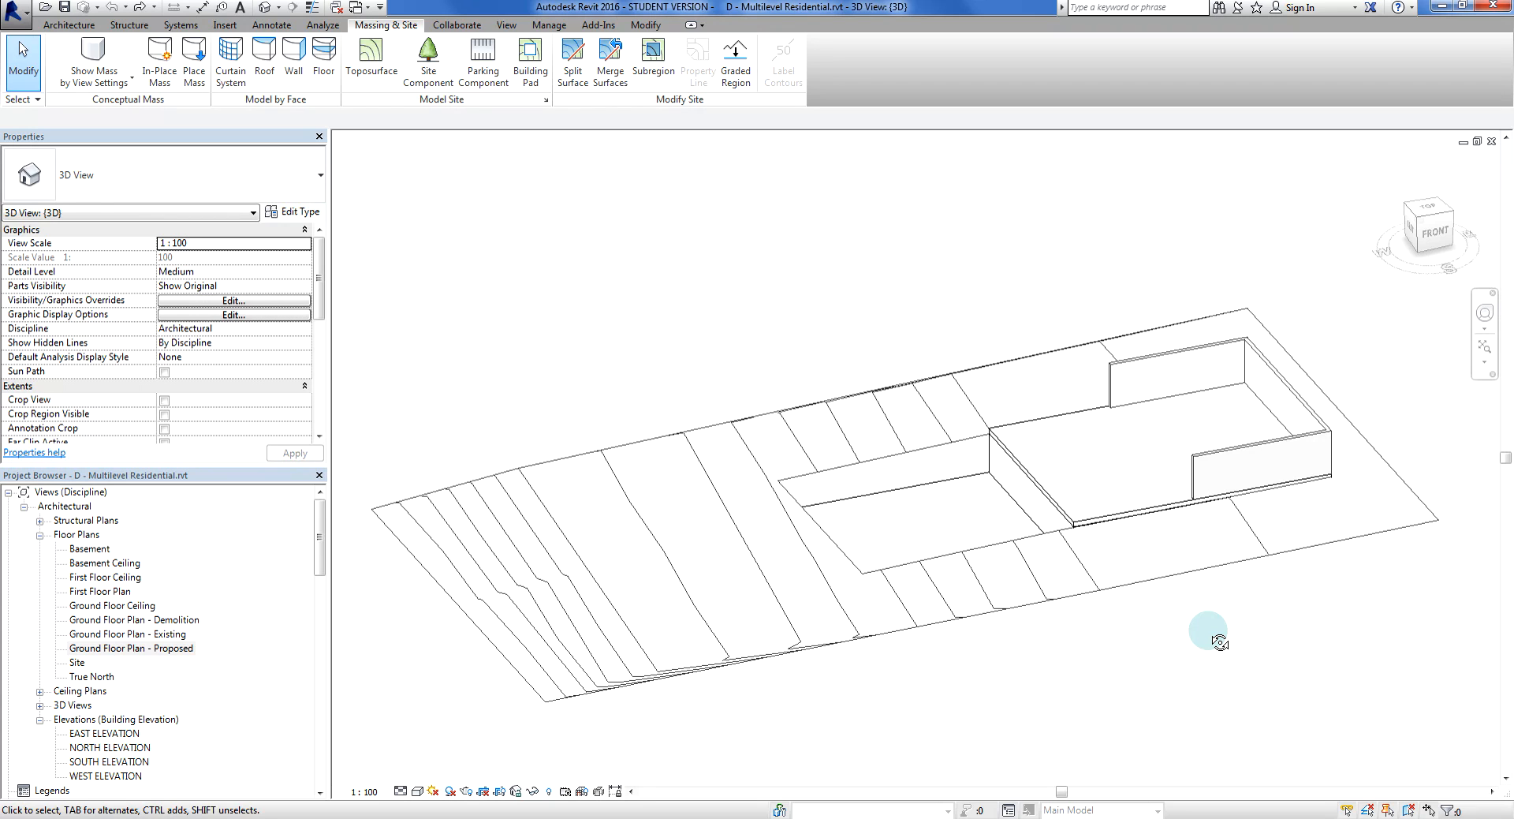
left_click(1004, 430)
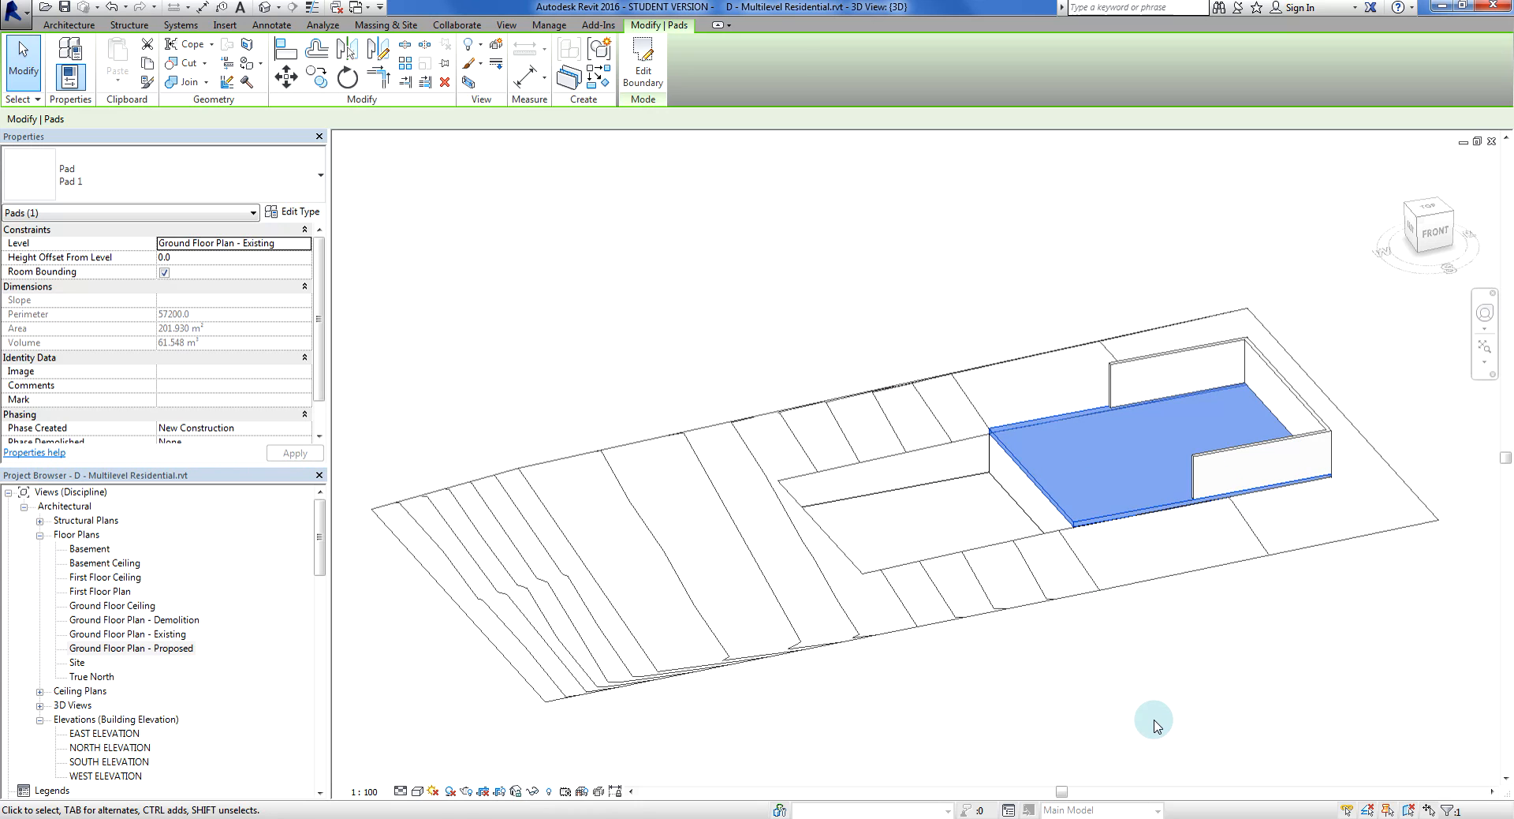
left_click(1155, 726)
middle_click_drag(946, 675, 968, 554, "shift")
left_click(937, 562)
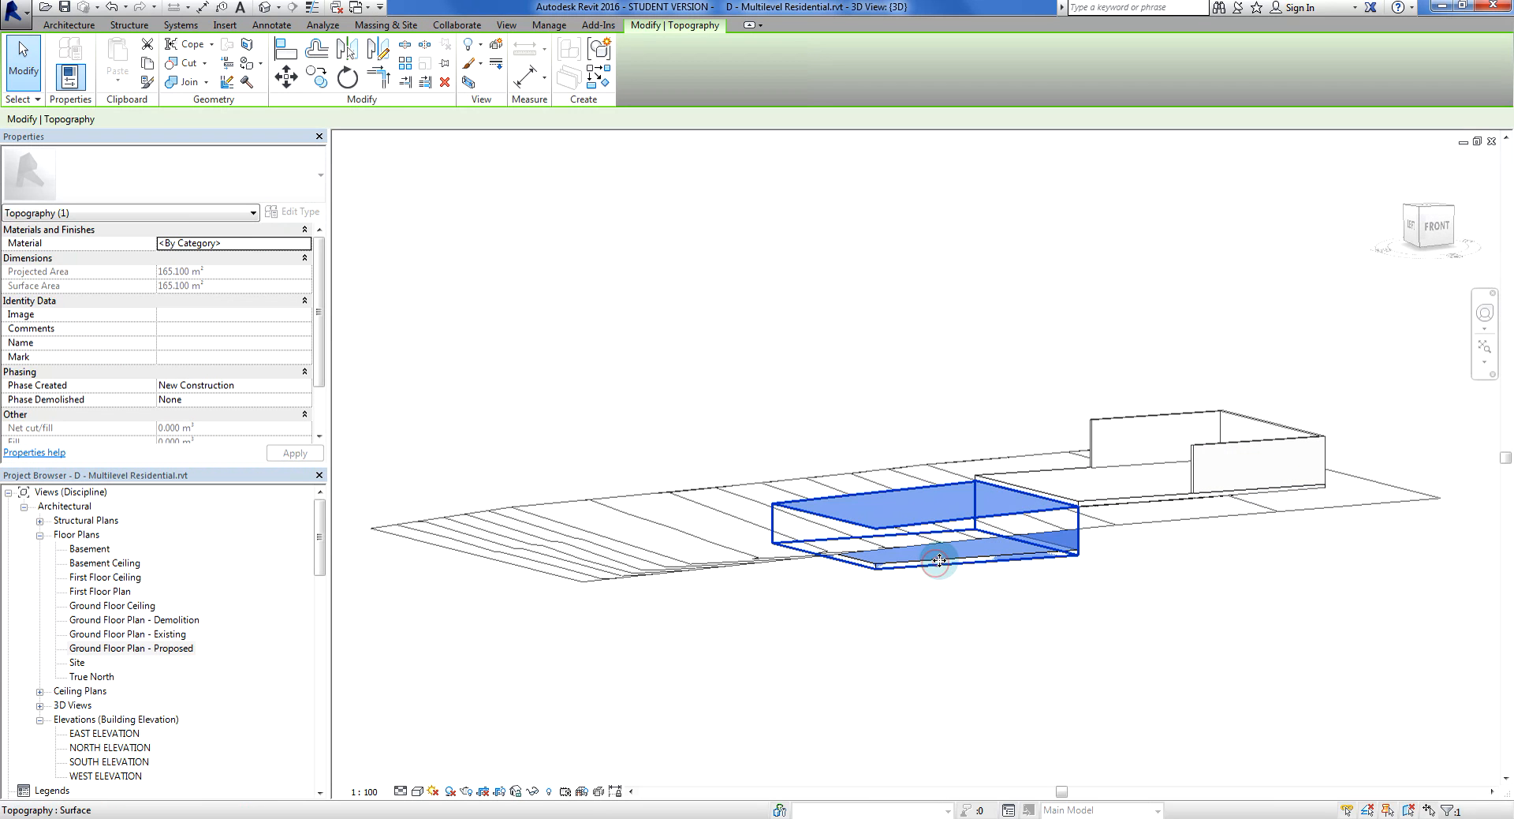
key("Escape")
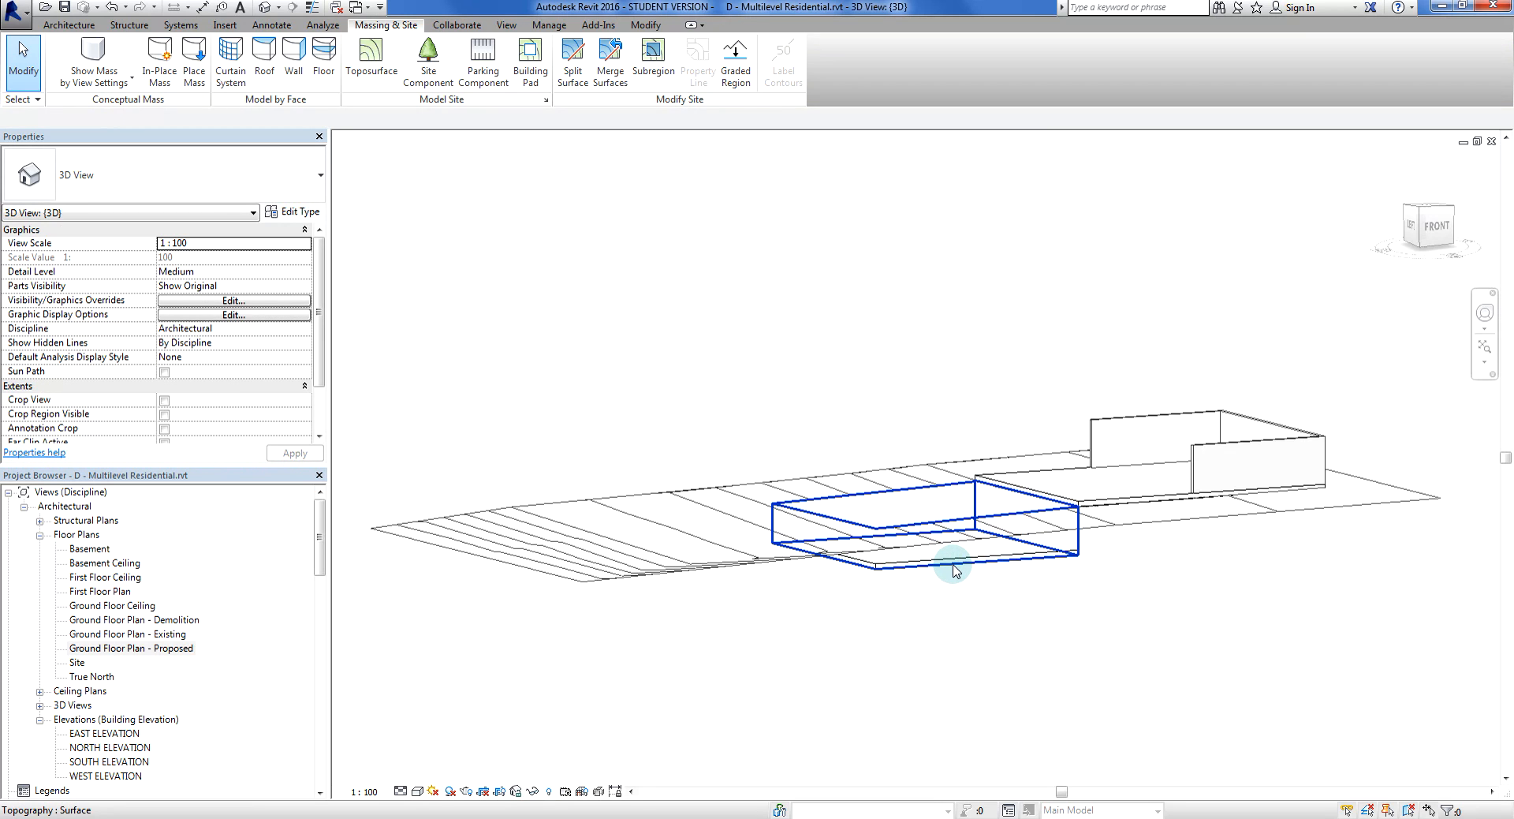
left_click(954, 569)
key("Escape")
left_click(956, 567)
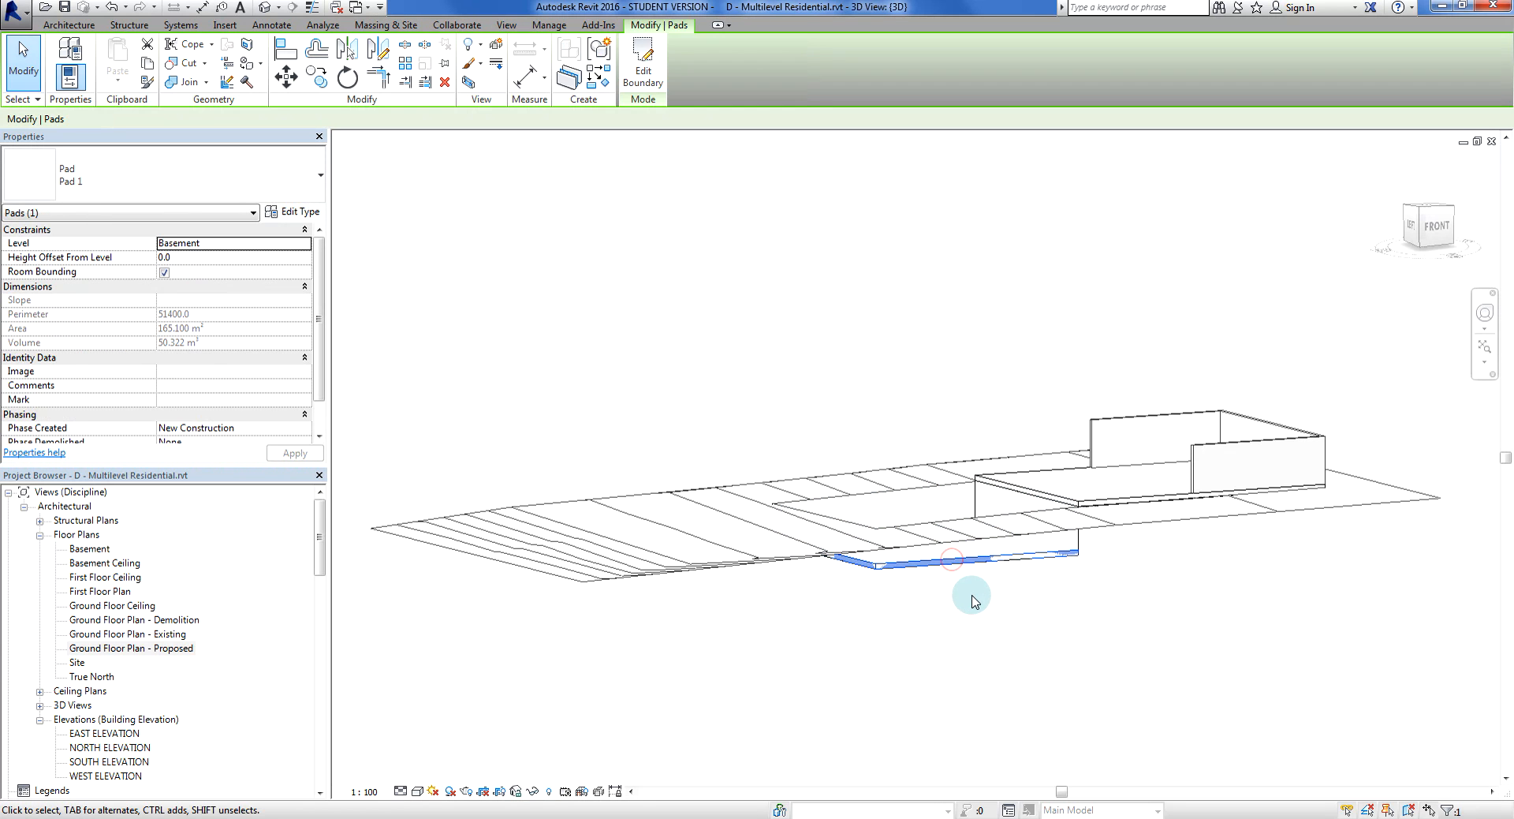
left_click(972, 596)
Inspect from directly above how the two building pads meet along their shared edge.
middle_click_drag(1006, 605, 1116, 812, "shift")
middle_click_drag(1014, 464, 1020, 509, "shift")
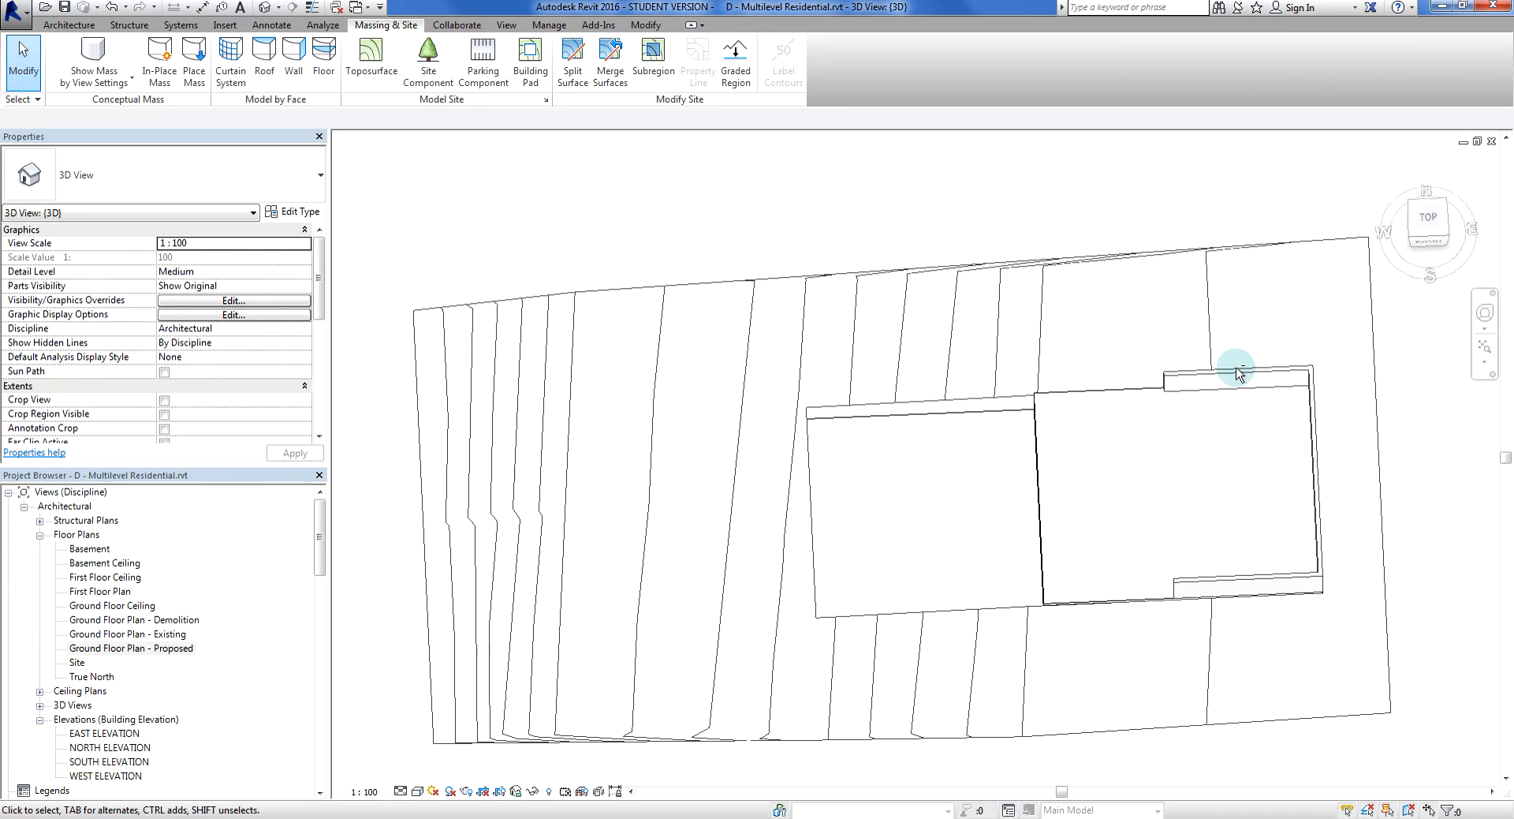
left_click(1431, 217)
scroll(941, 473, "up", 2)
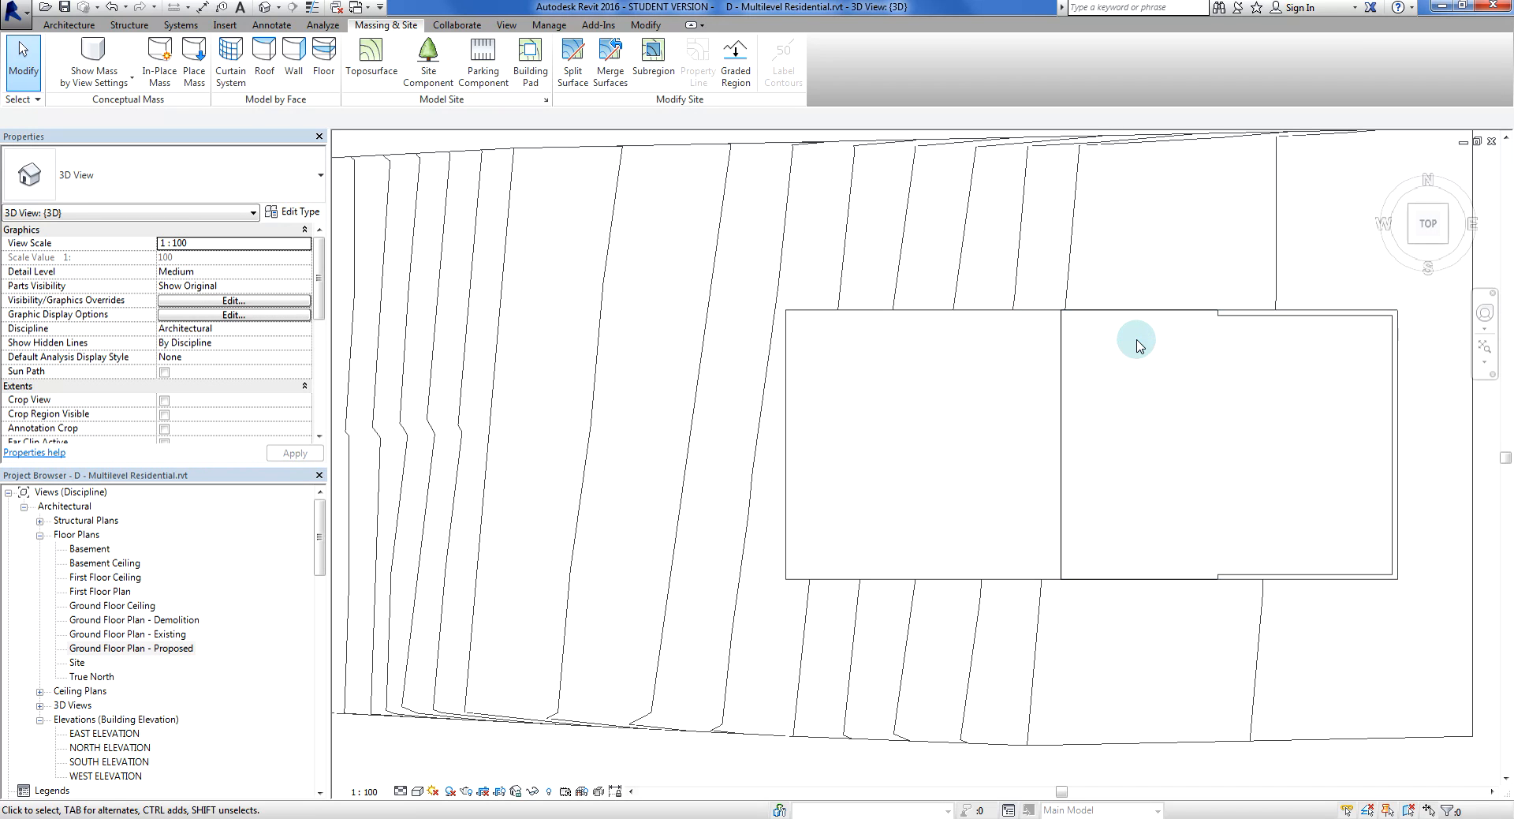
middle_click_drag(1137, 392, 957, 412)
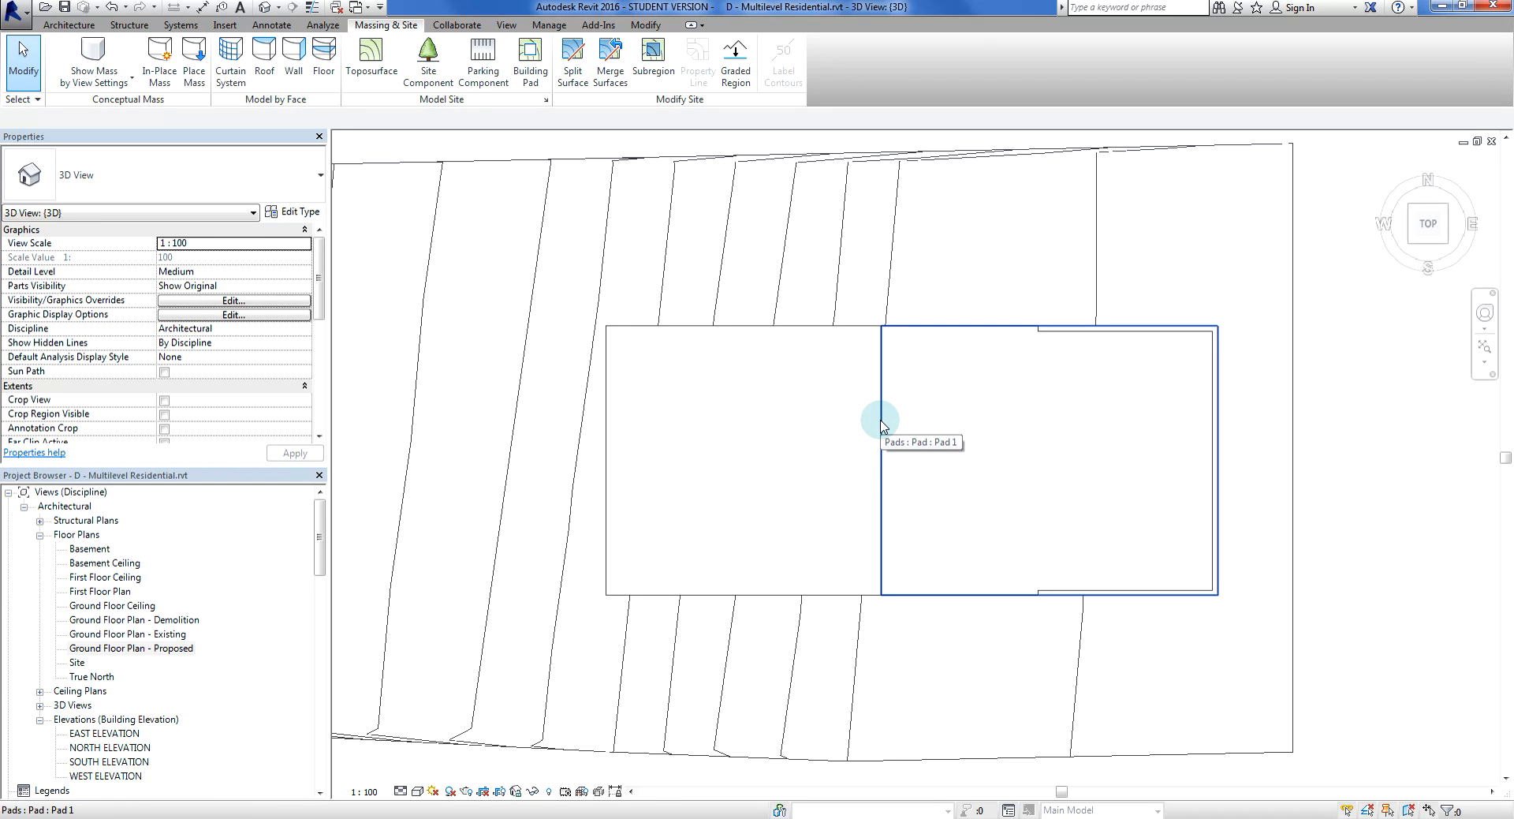
Delete the ground floor building pad that adjoins the basement pad.
middle_click_drag(875, 423, 931, 370, "shift")
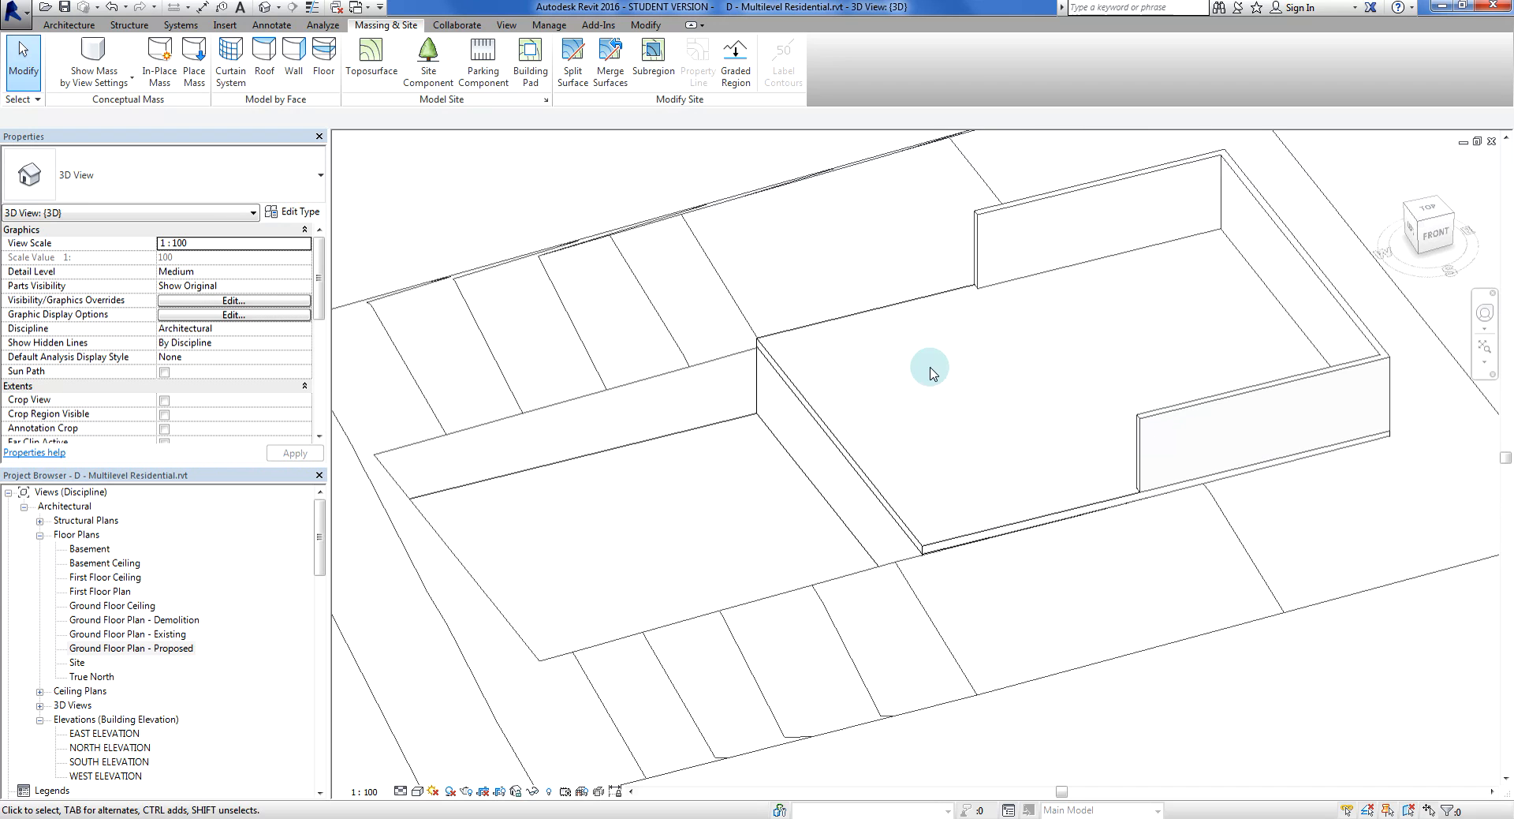
left_click(818, 420)
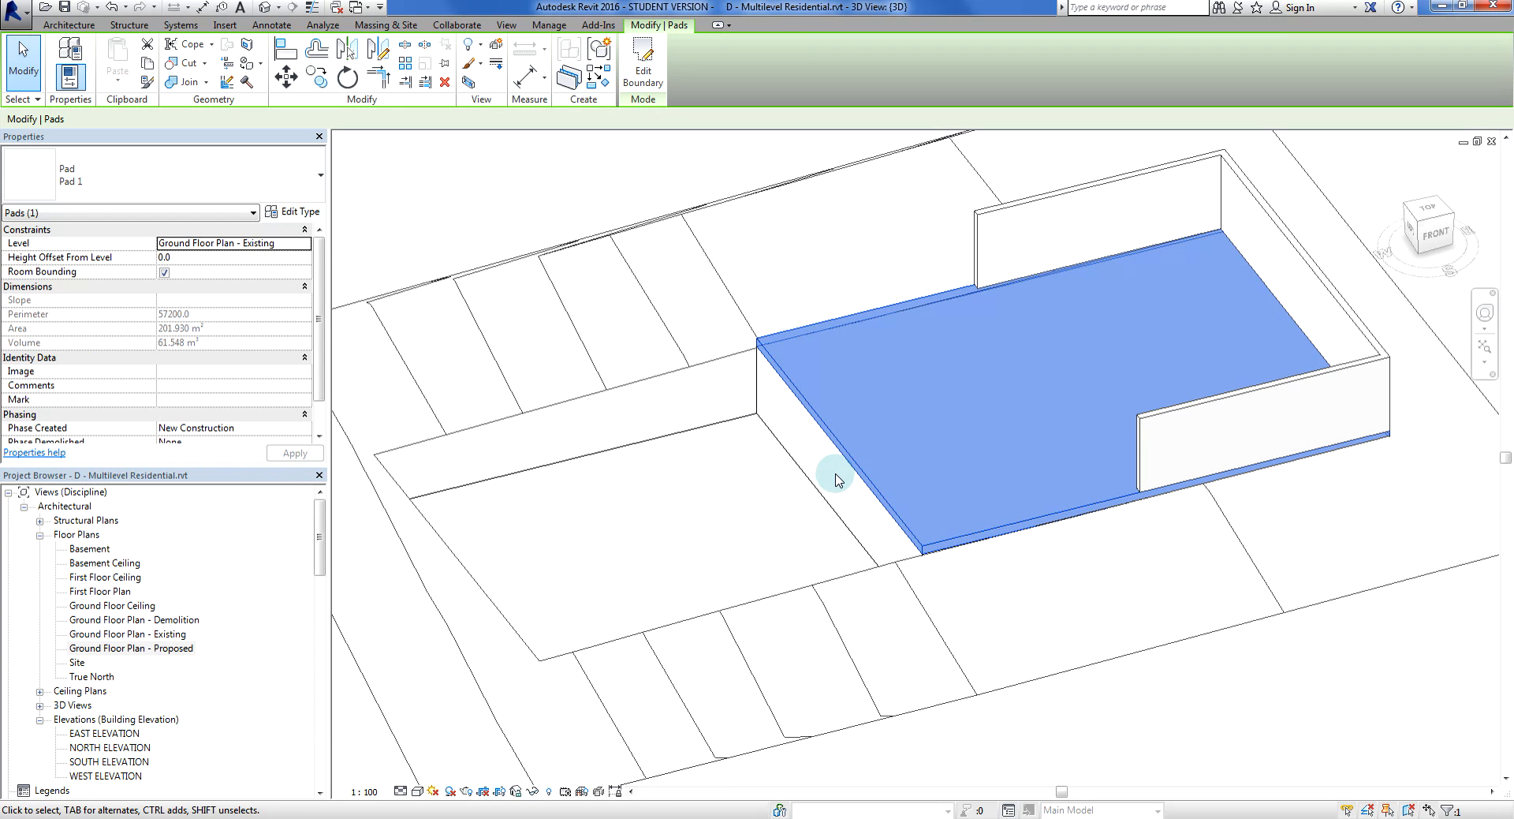
key("Delete")
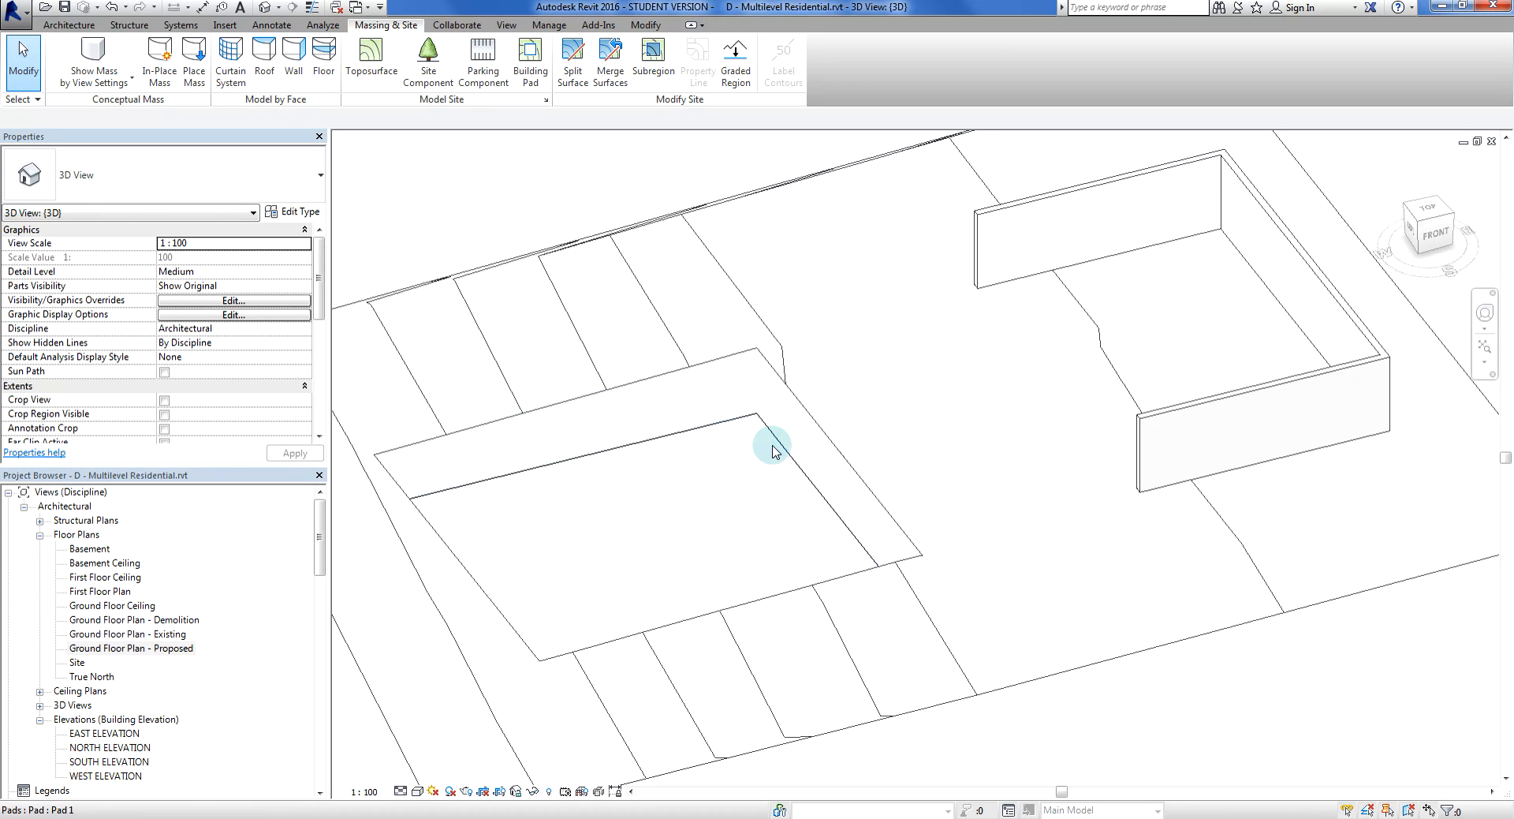
middle_click_drag(860, 440, 979, 447)
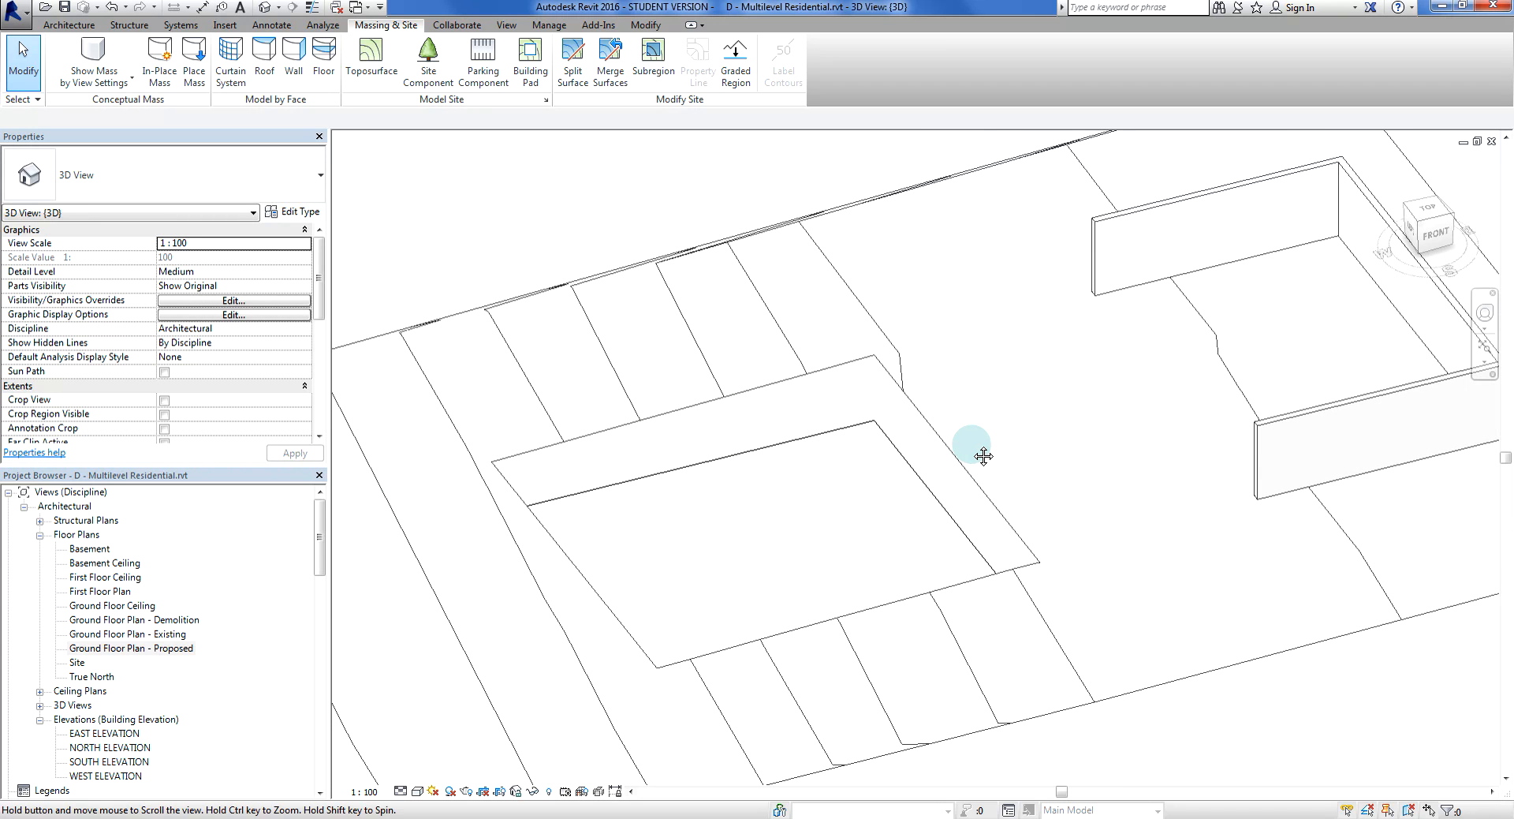
Start a new building pad in the Ground Floor Plan - Proposed view, using straight lines for its boundary.
double_click(131, 649)
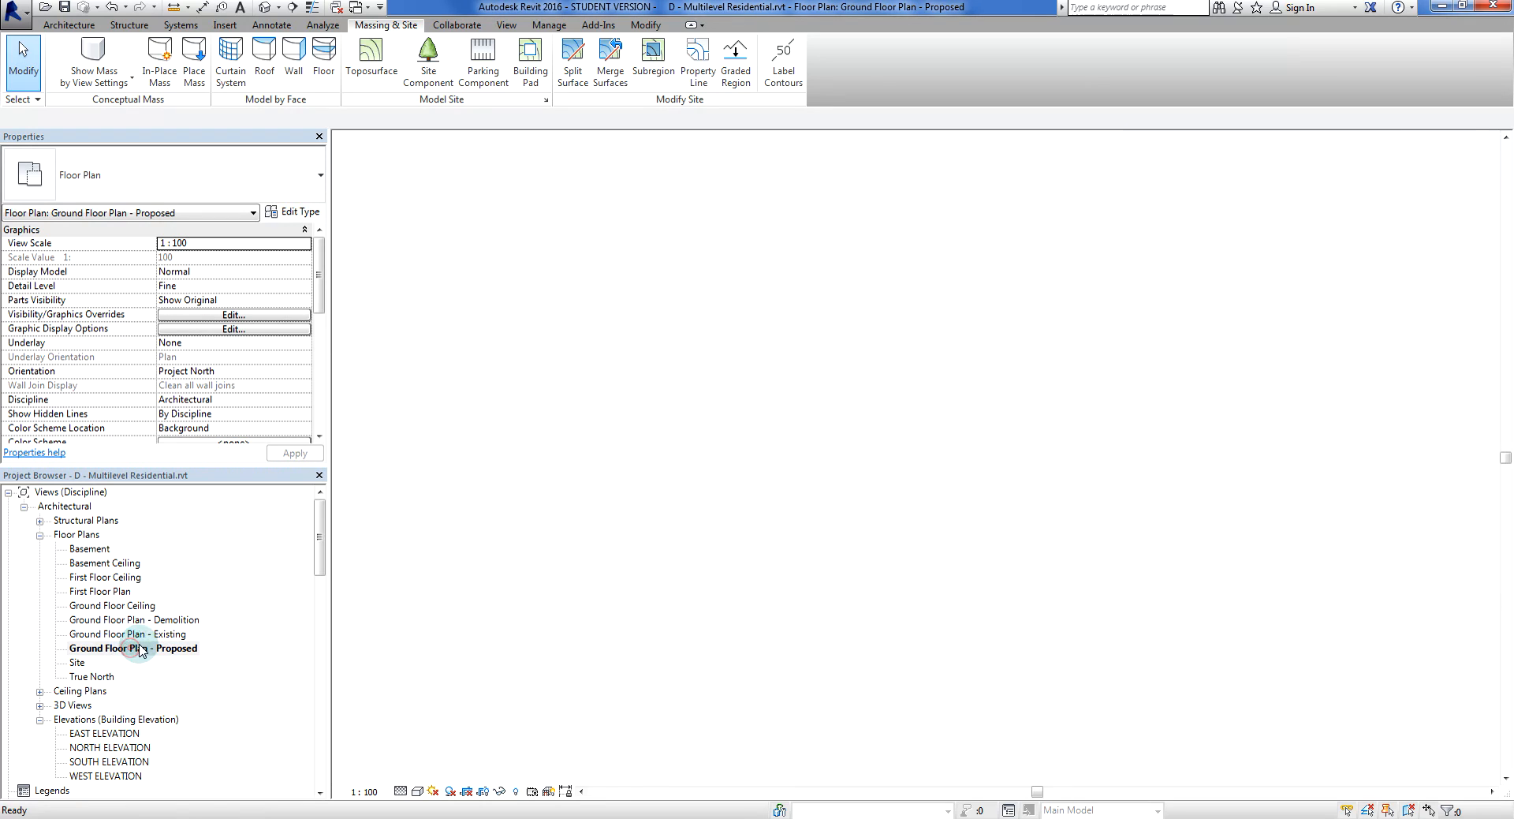
middle_click_drag(663, 406, 836, 418)
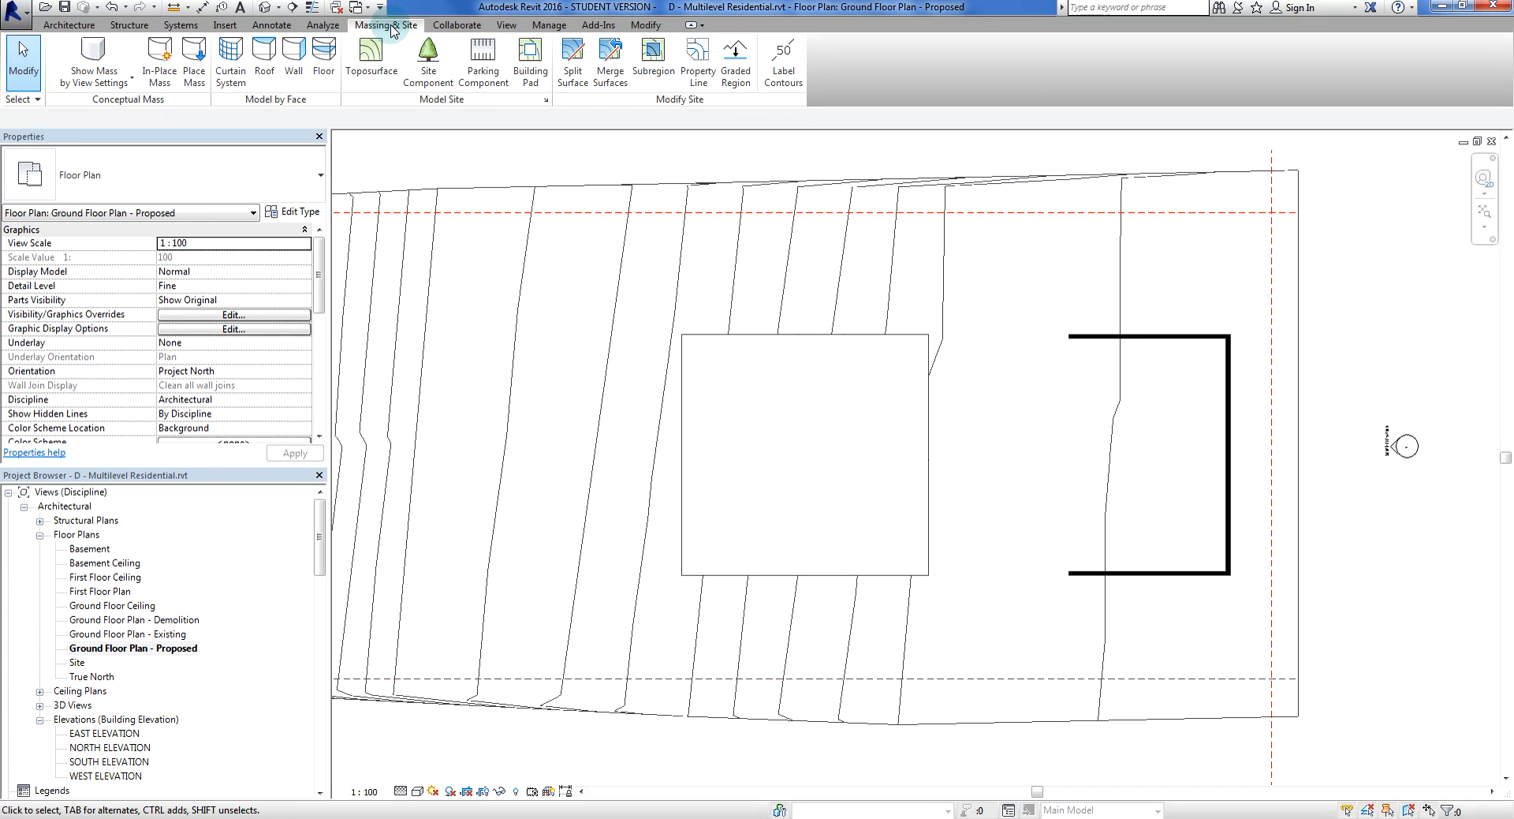
left_click(530, 67)
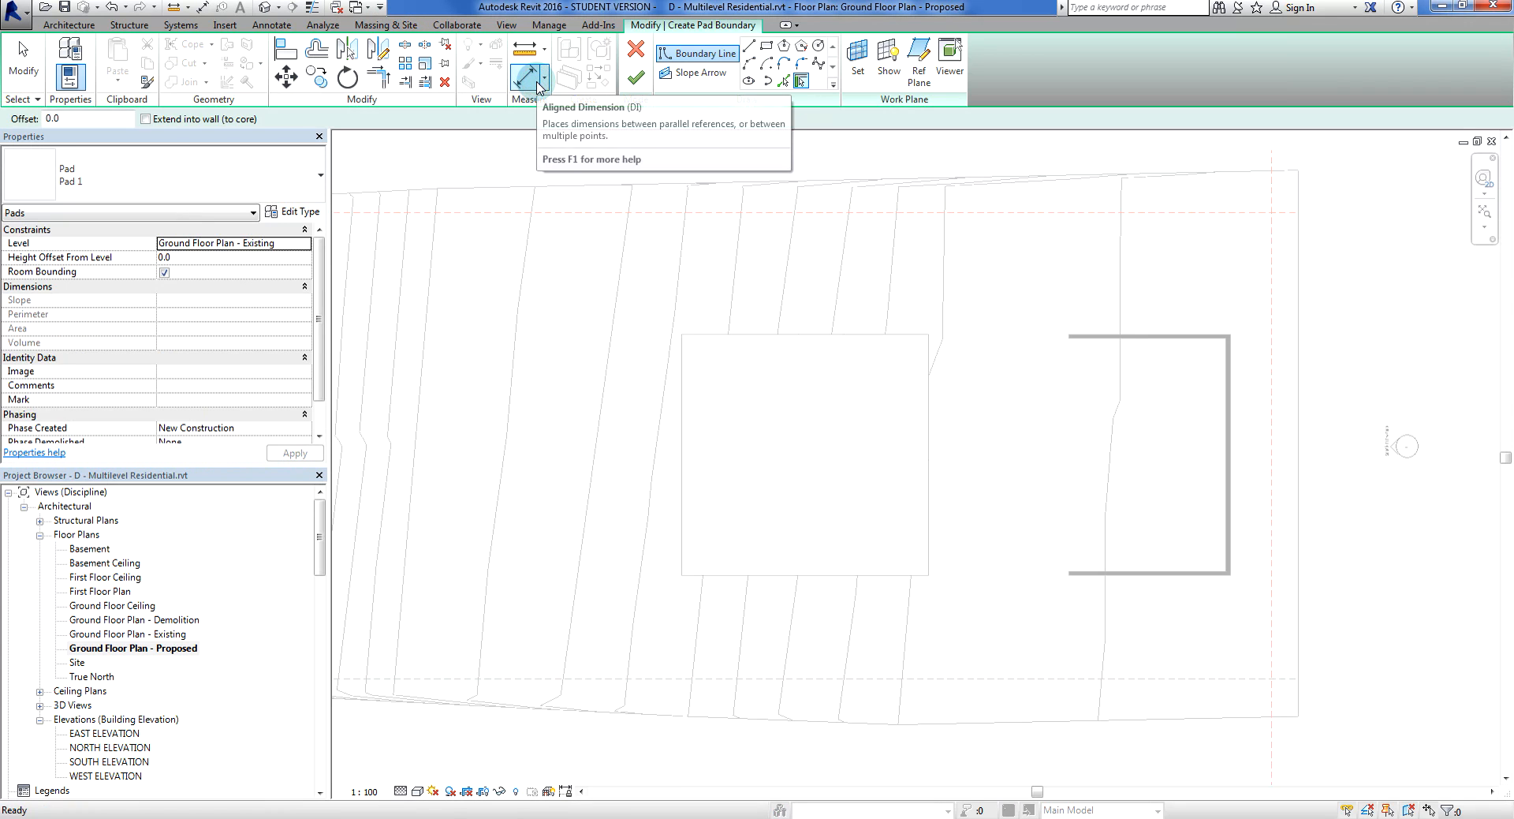
left_click(825, 357)
left_click(749, 46)
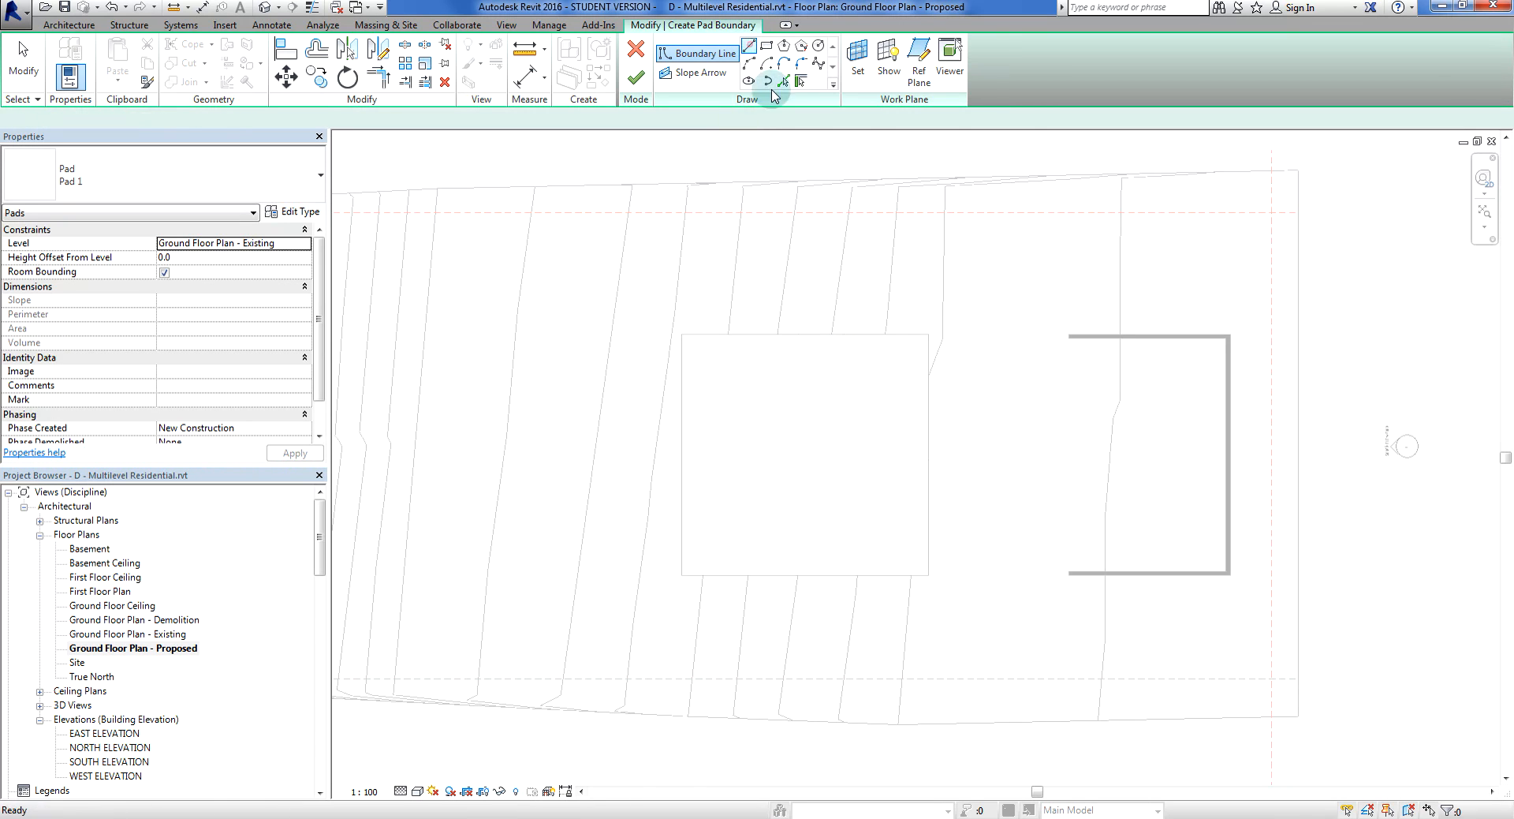
Sketch a rectangular pad boundary about 18082 by 6000 mm from the basement pad's northeast corner to the eastern reference plane.
scroll(895, 338, "up", 2)
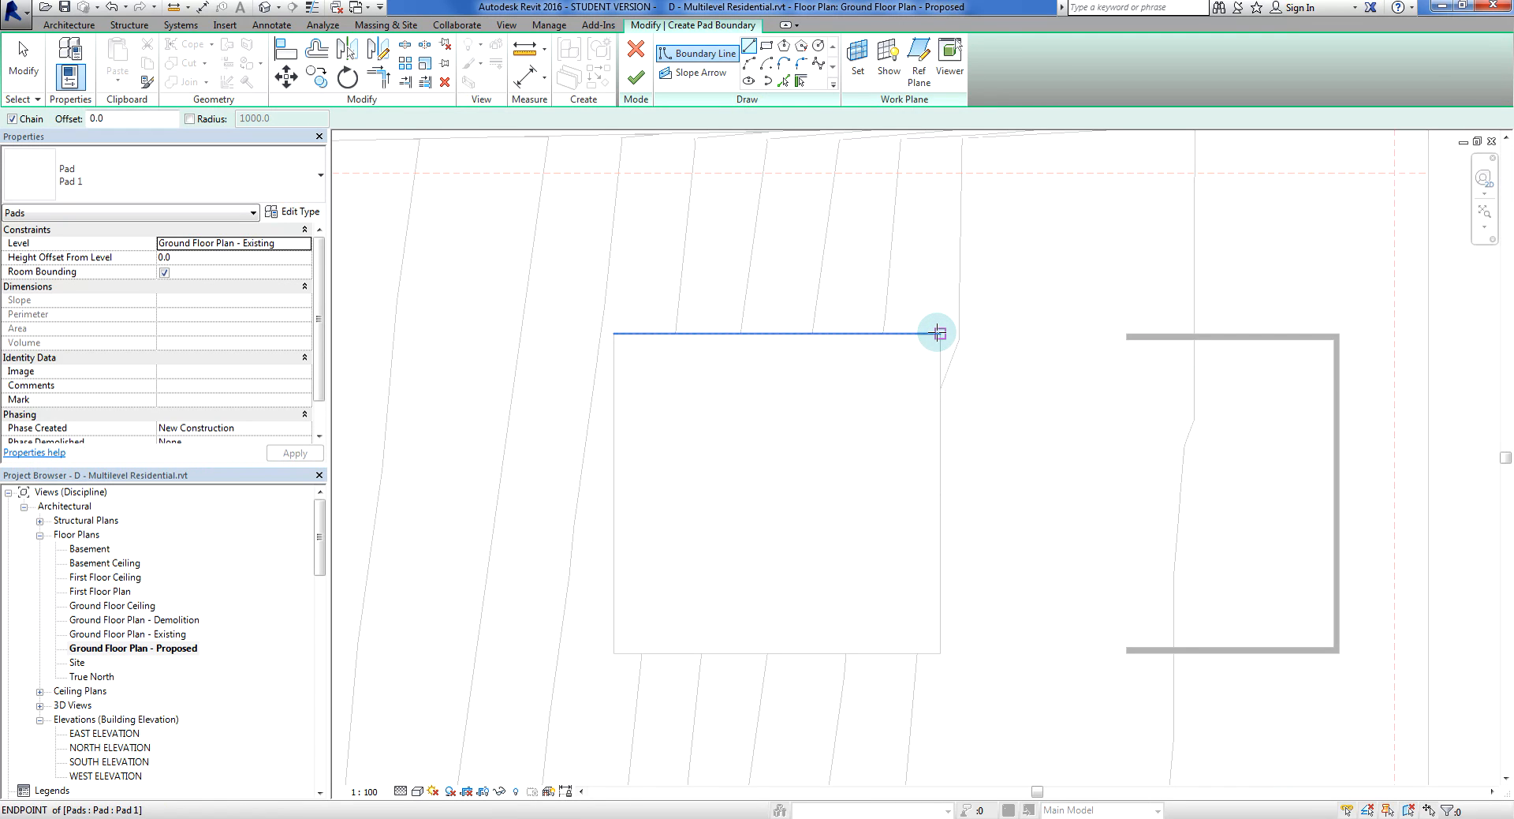
left_click(938, 333)
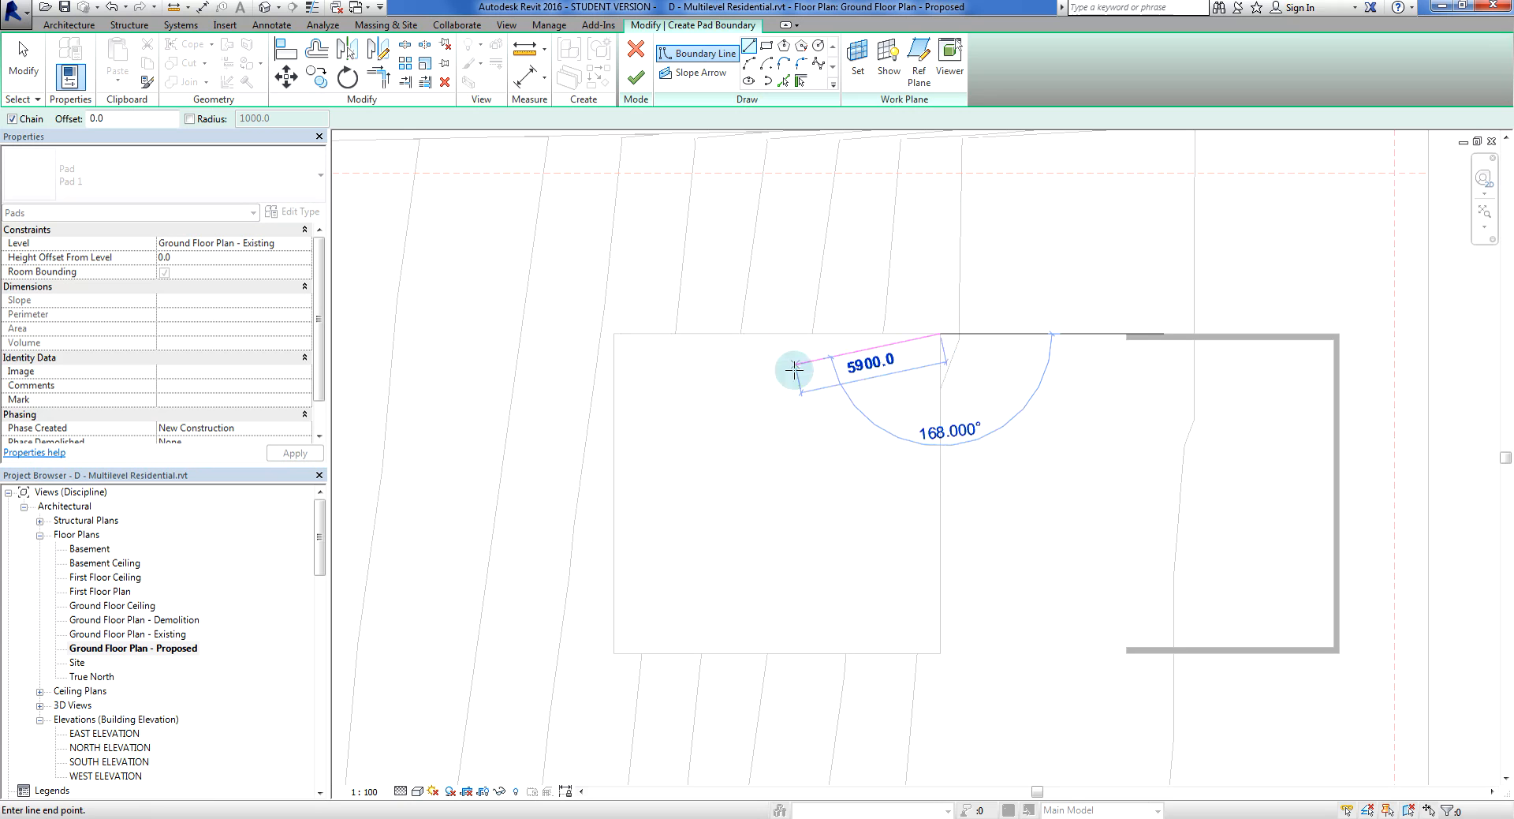
middle_click_drag(1325, 338, 1156, 321)
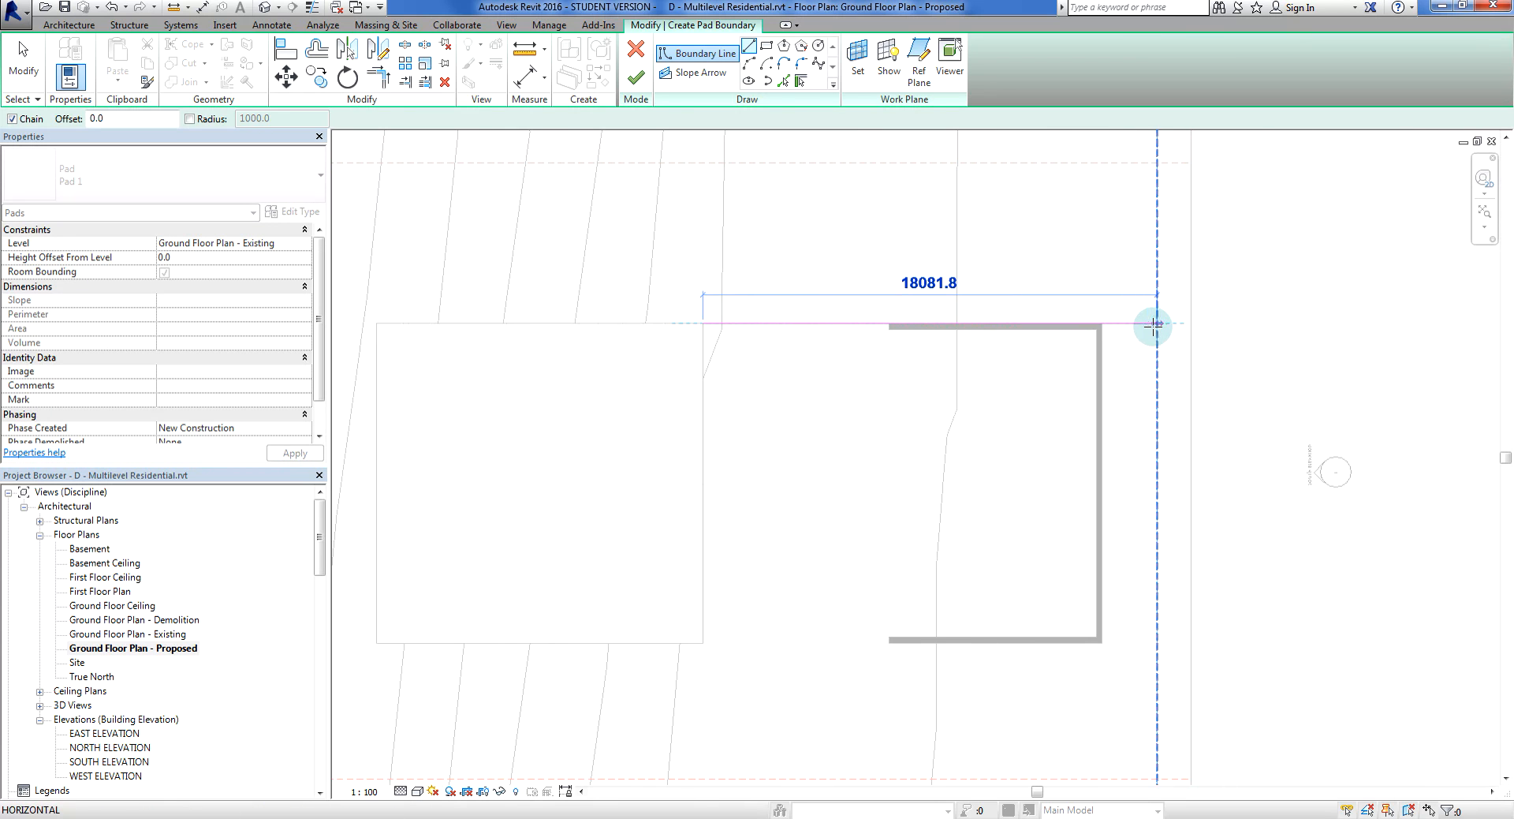
left_click(1157, 323)
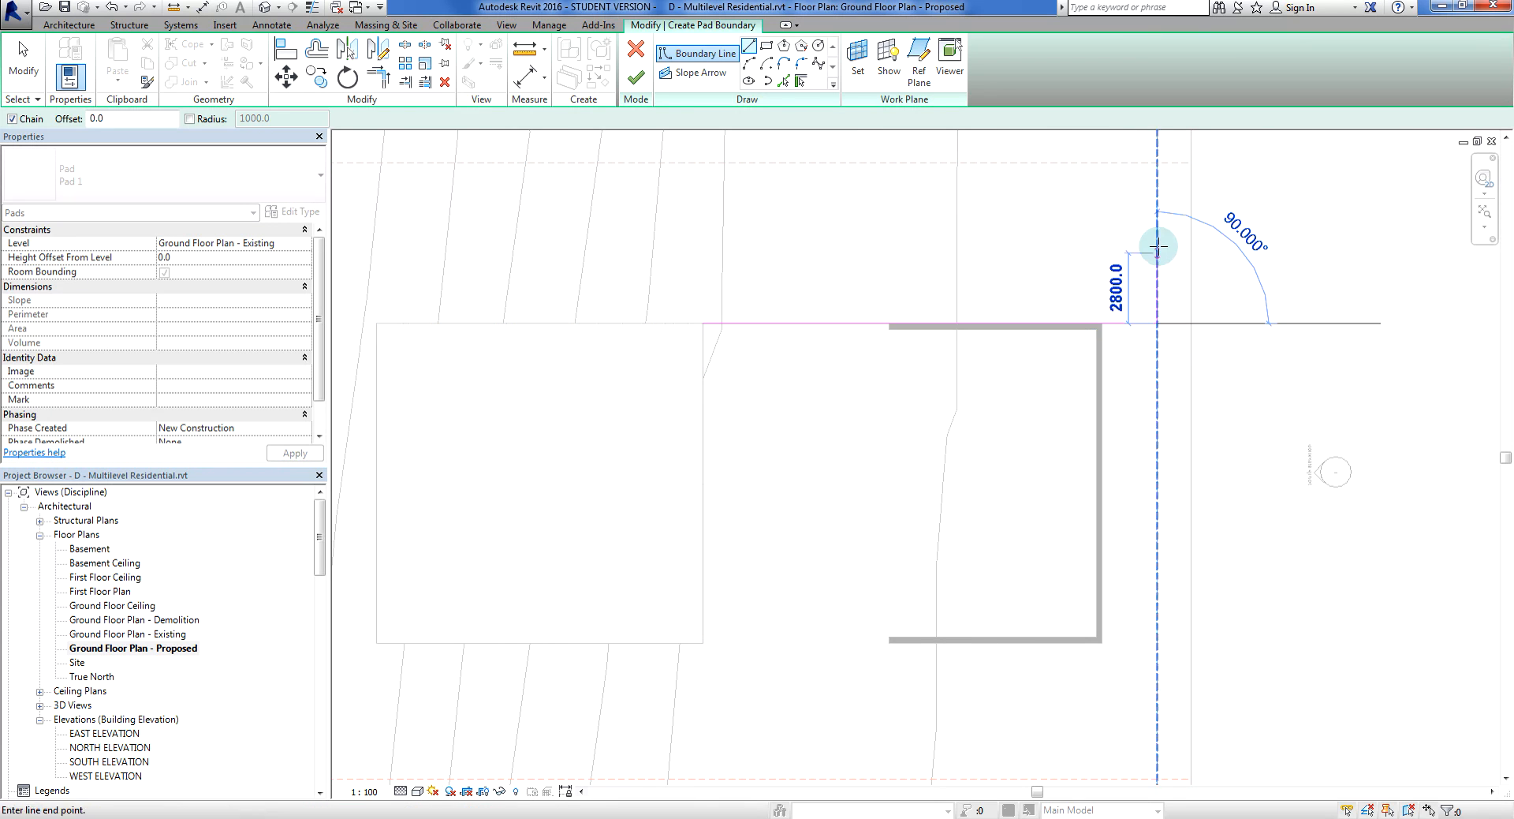
left_click(1157, 473)
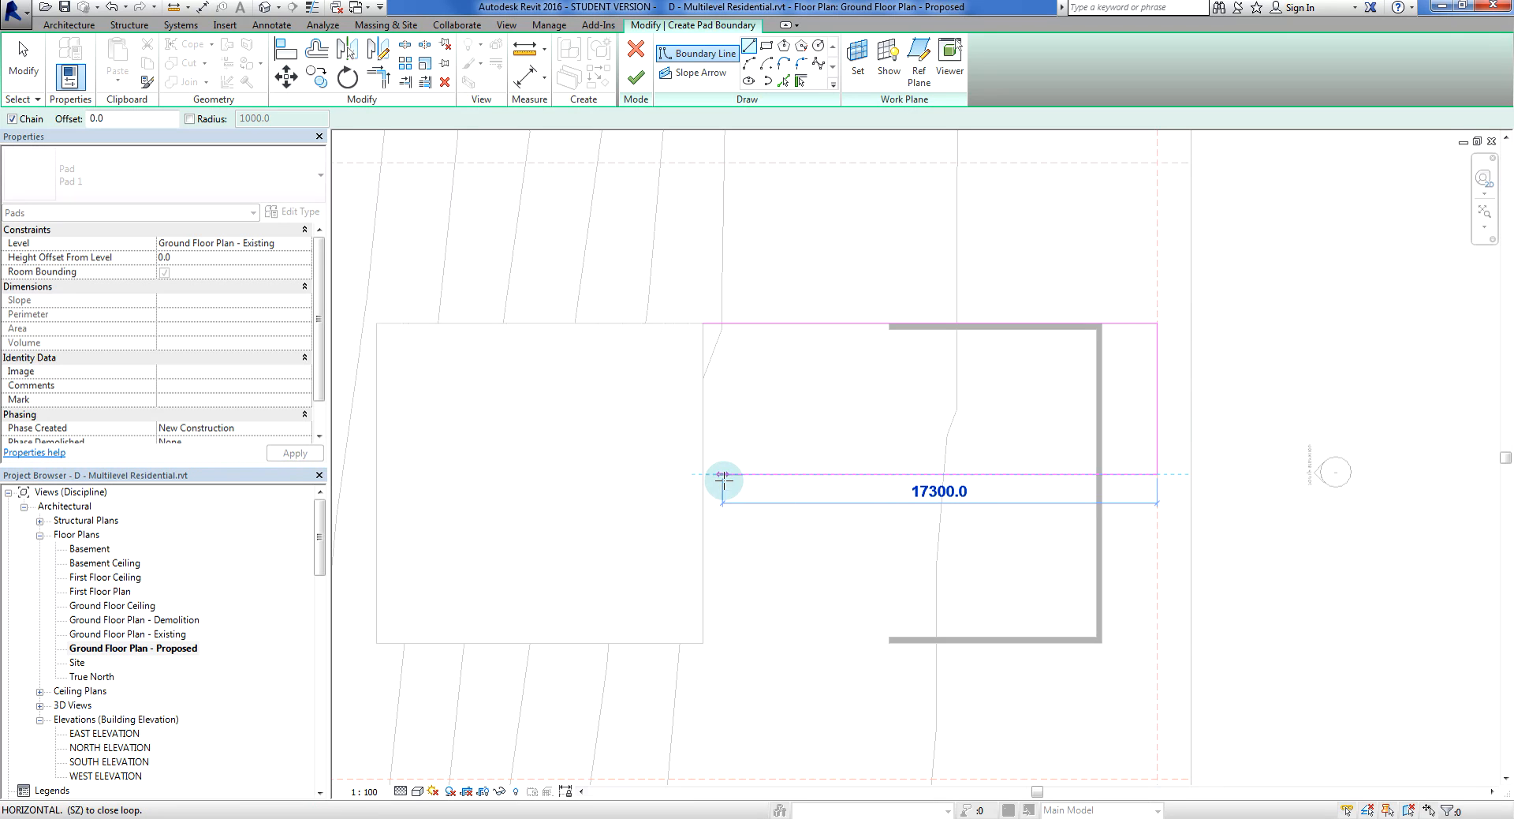
left_click(702, 474)
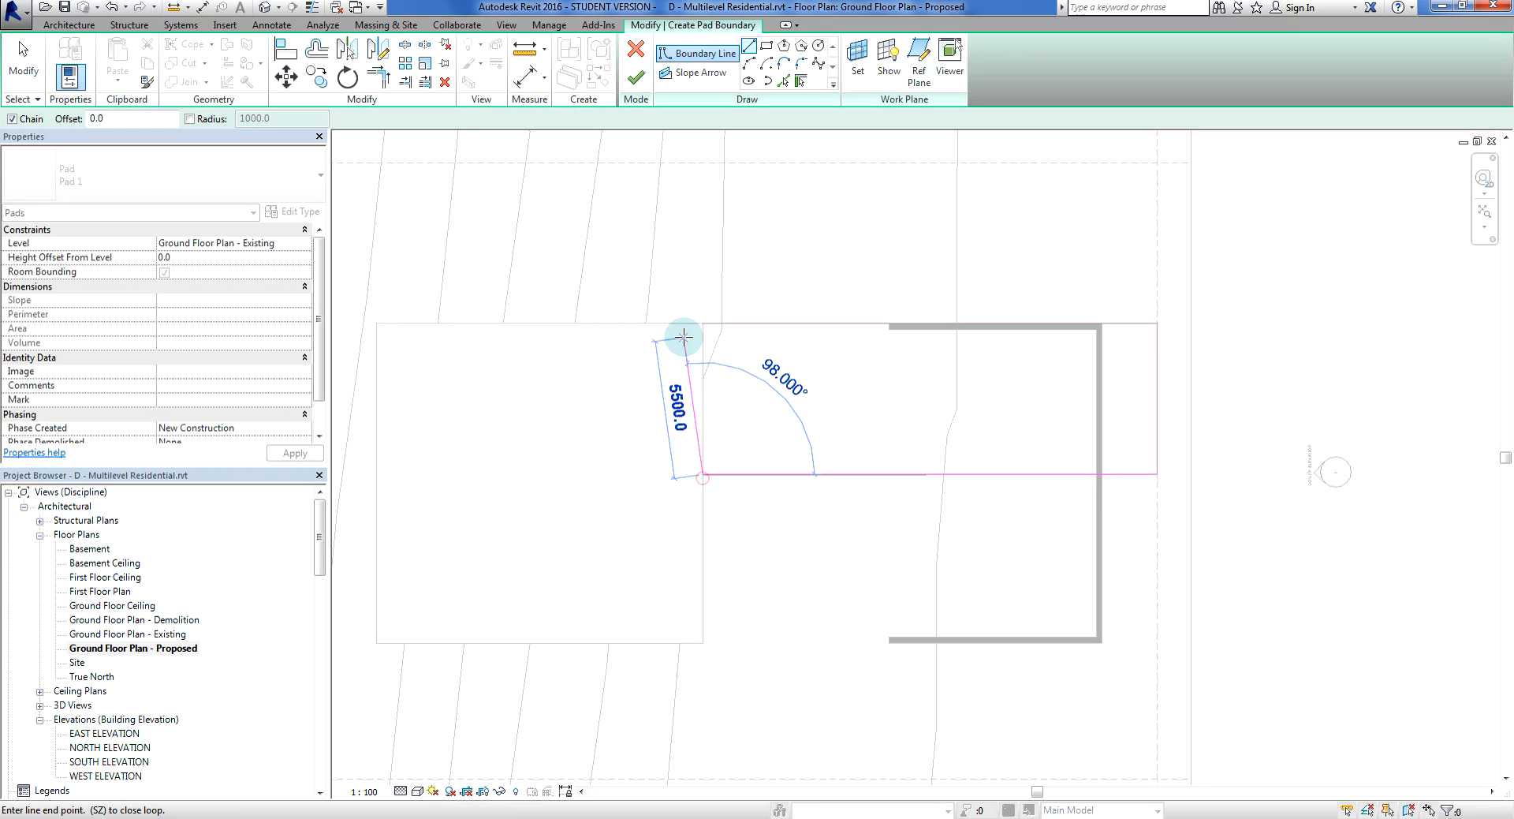
left_click(703, 322)
key("Escape")
key("Escape")
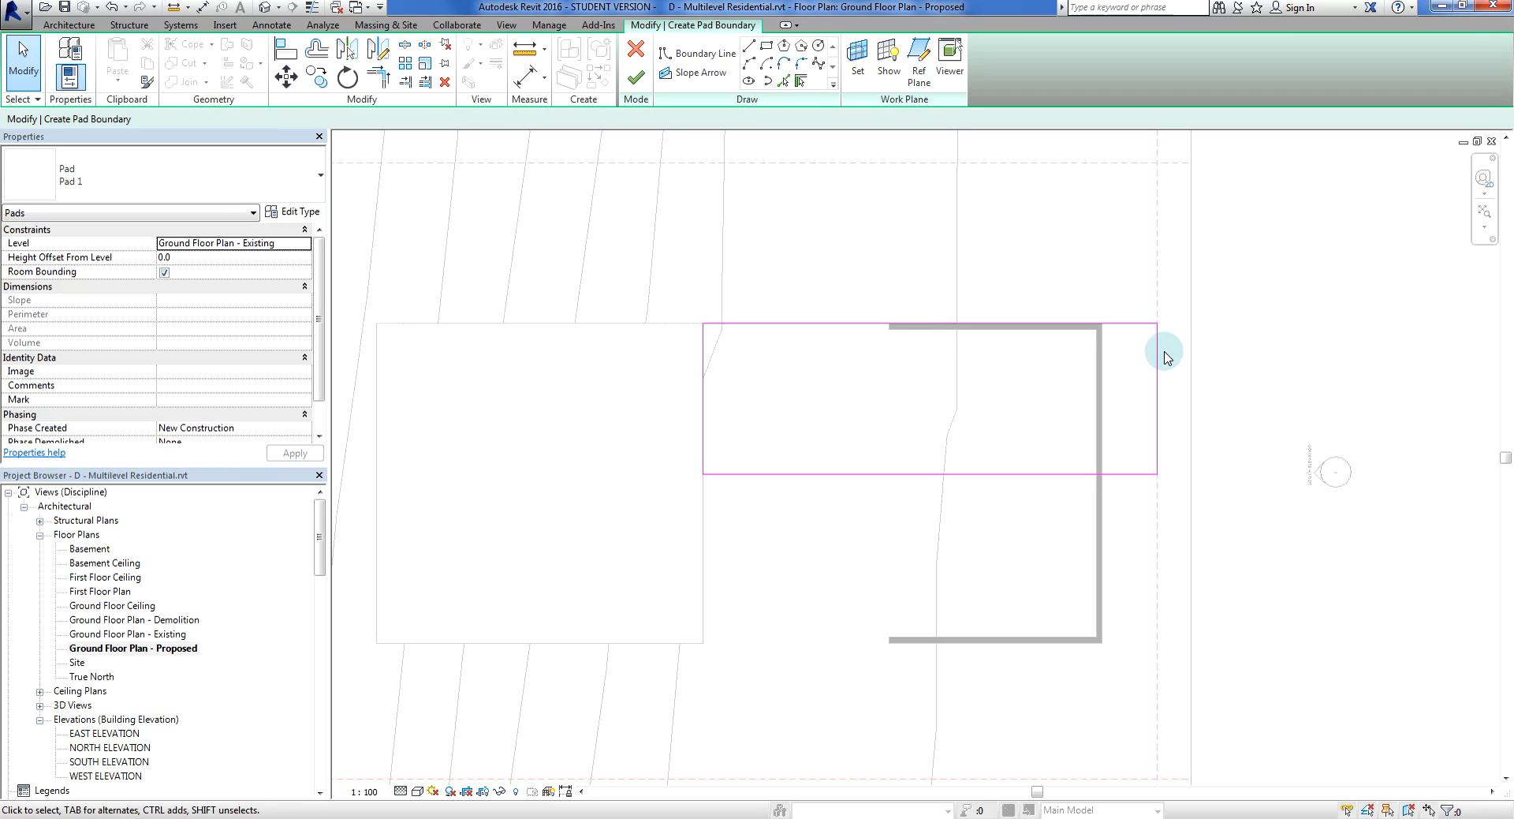
Add a slope arrow from the midpoint of the boundary's east edge to the midpoint of its west edge at the basement pad.
middle_click_drag(817, 416, 883, 426)
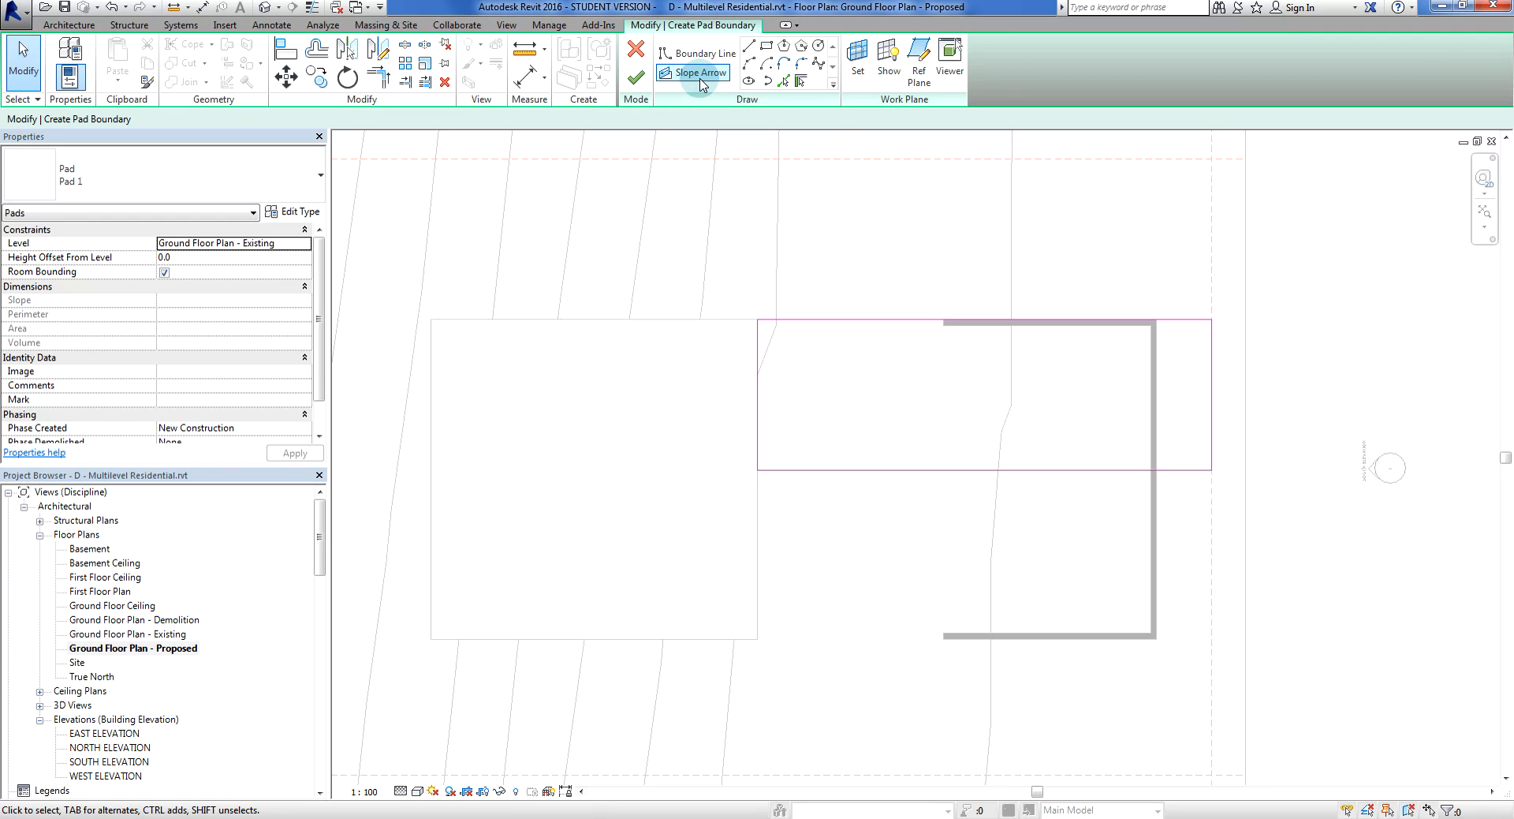
left_click(704, 78)
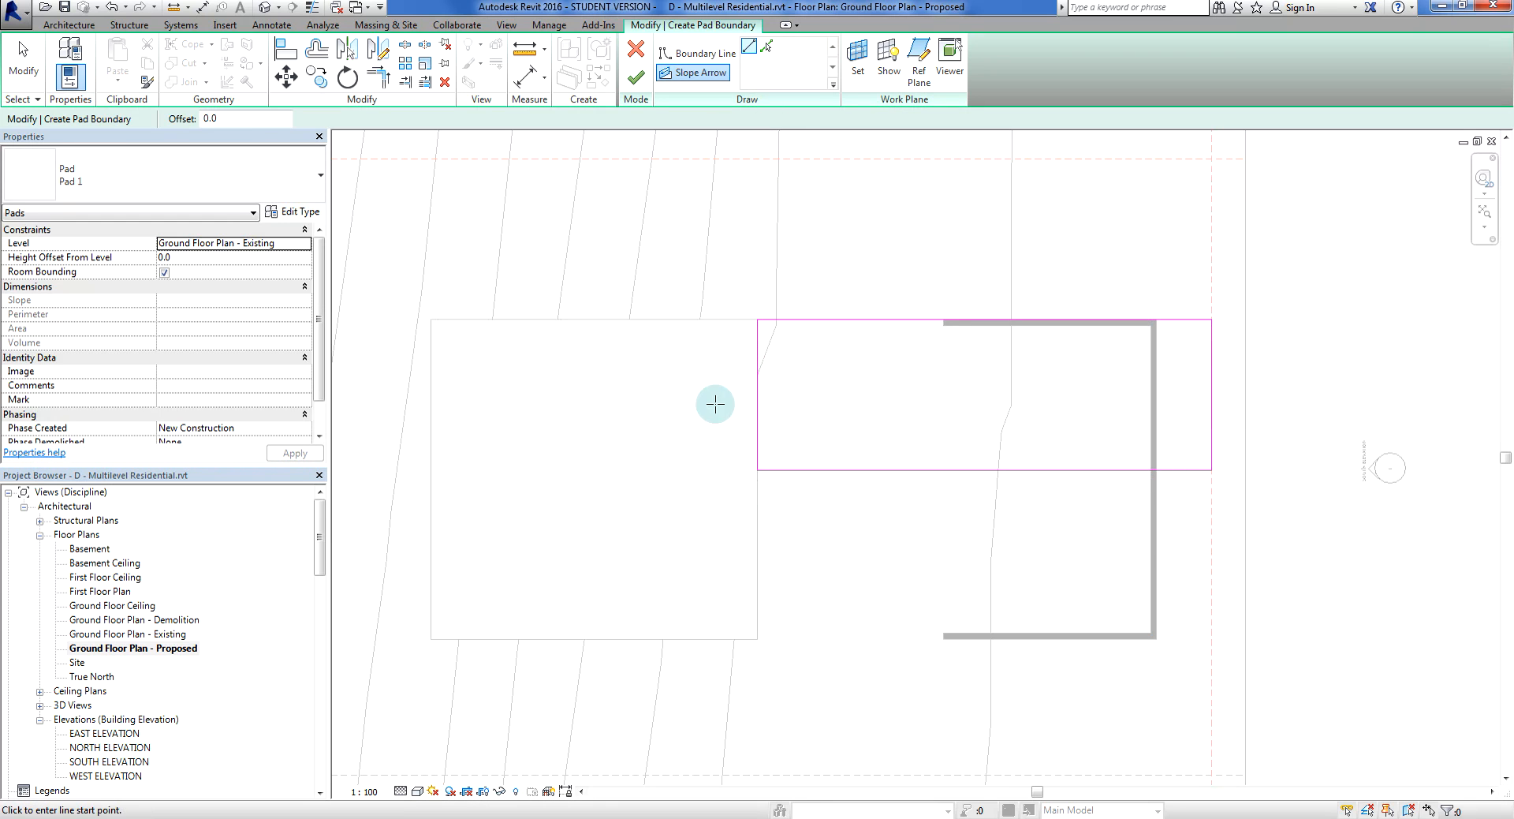
left_click(1211, 395)
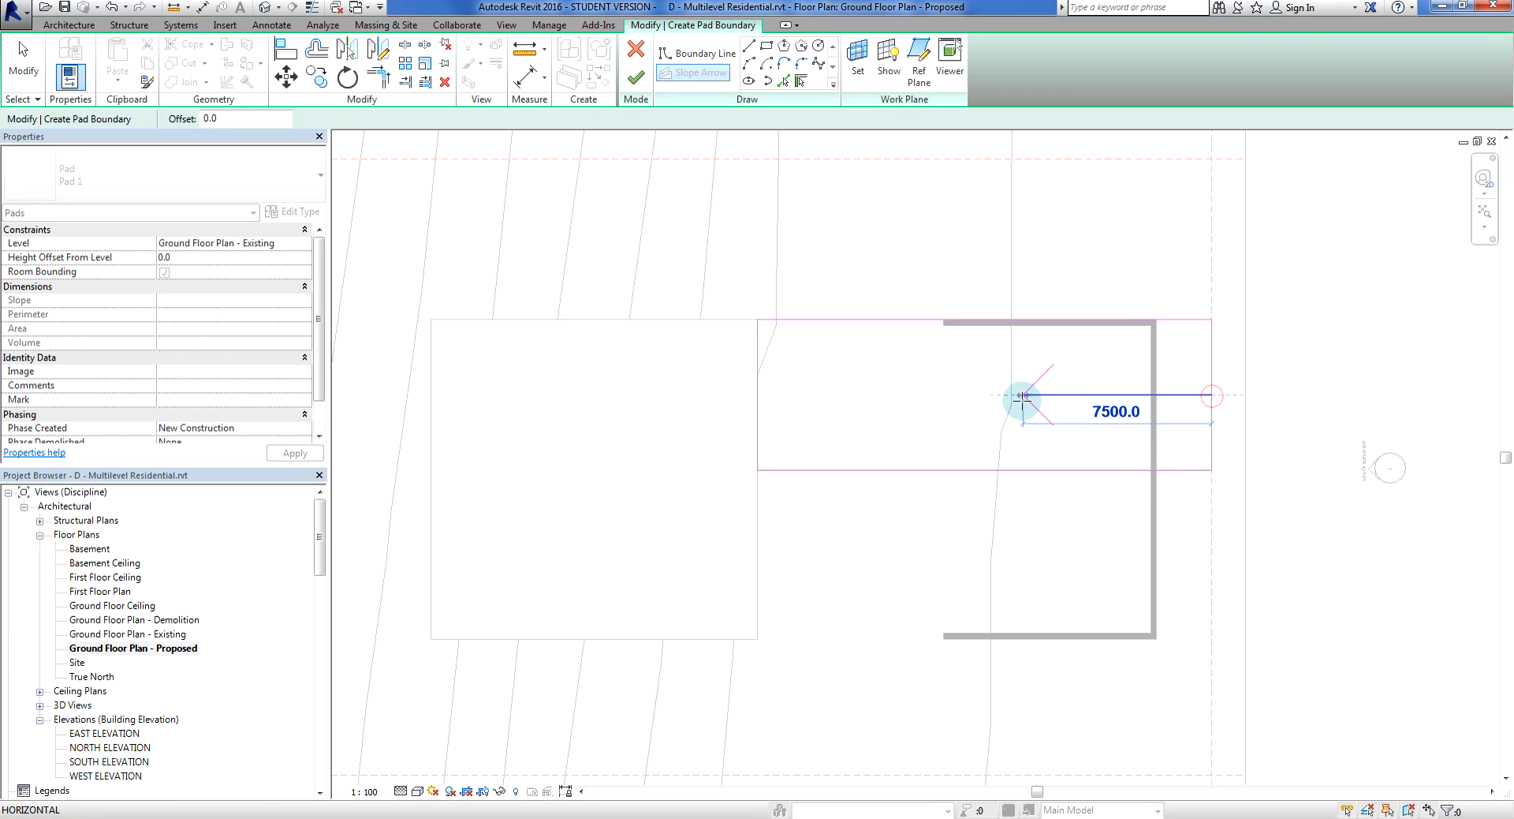
left_click(757, 396)
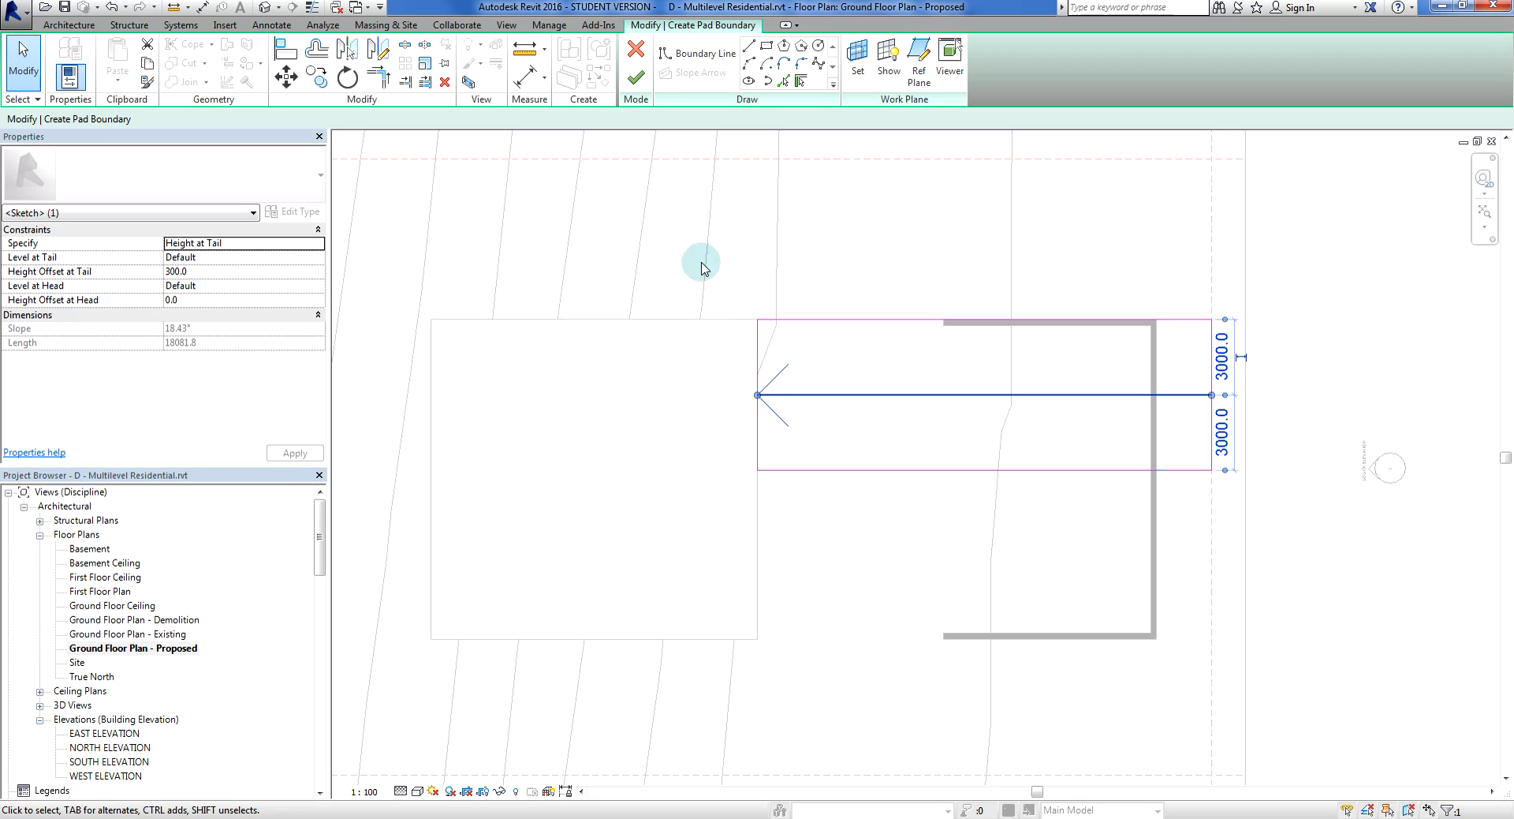
left_click(804, 439)
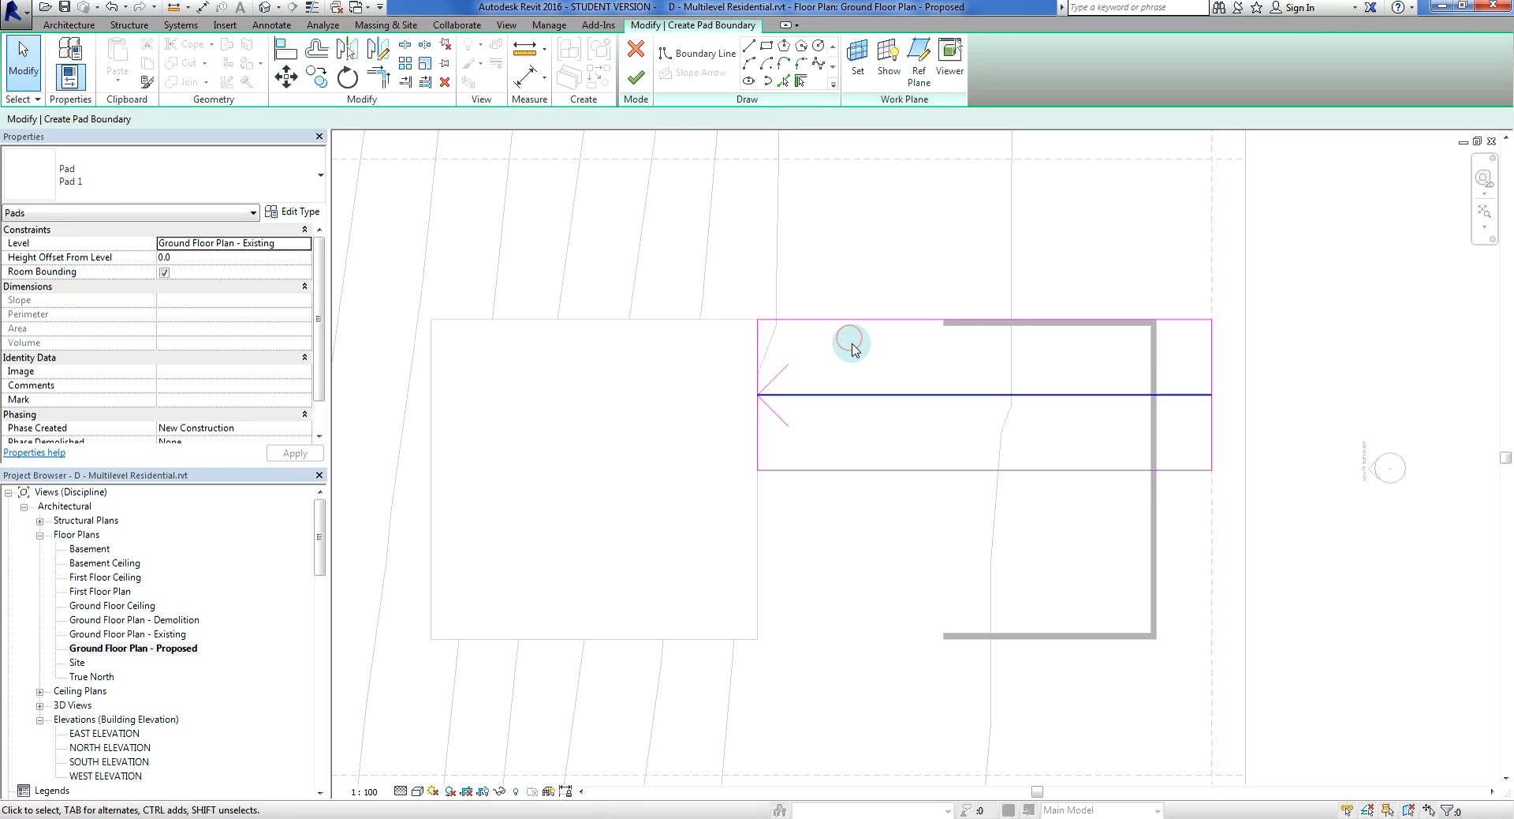
Specify the slope arrow by Height at Tail.
left_click(846, 395)
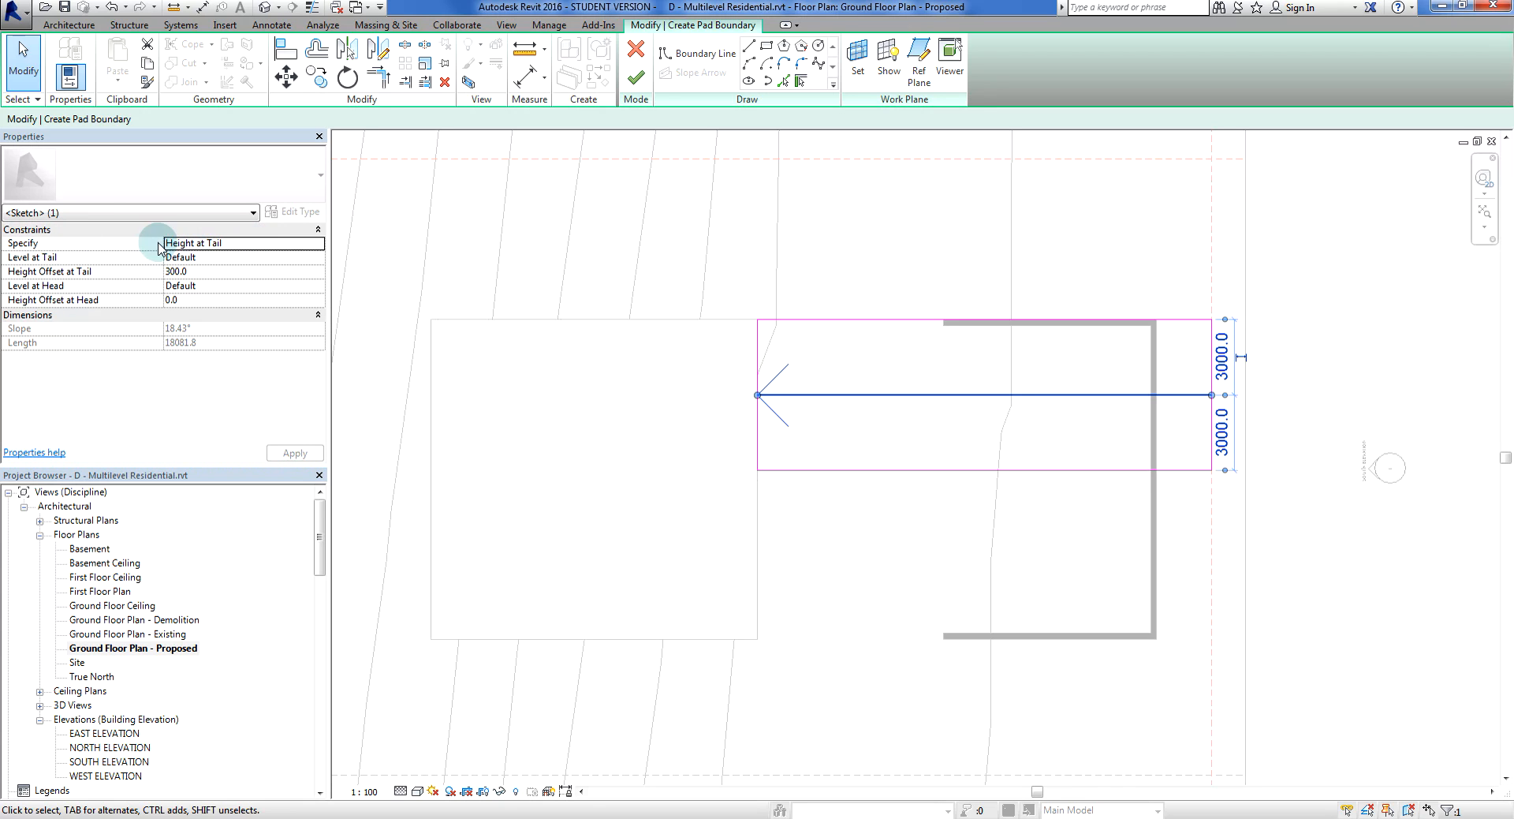
left_click(320, 246)
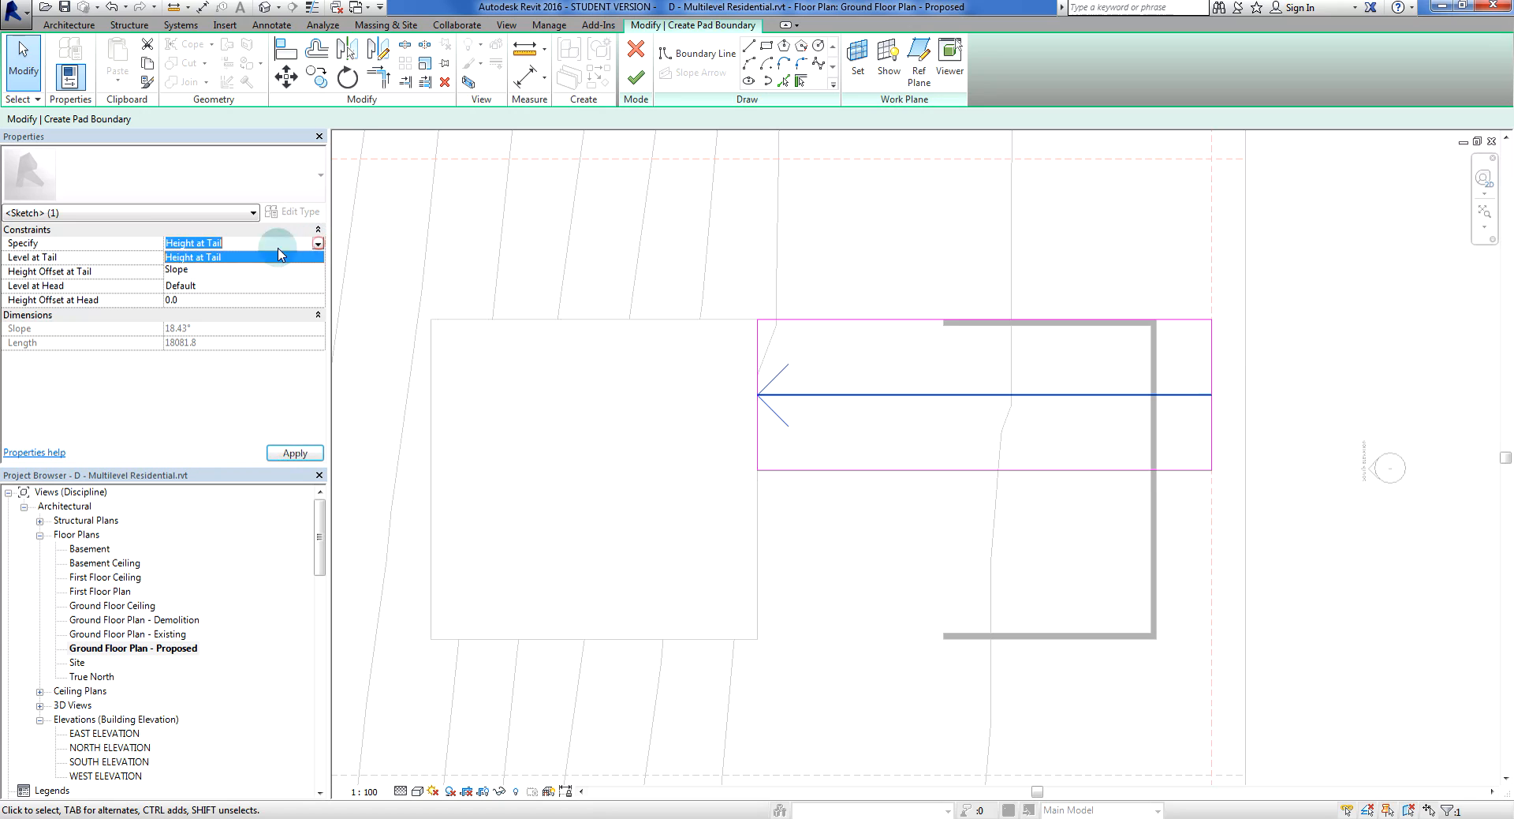
left_click(202, 258)
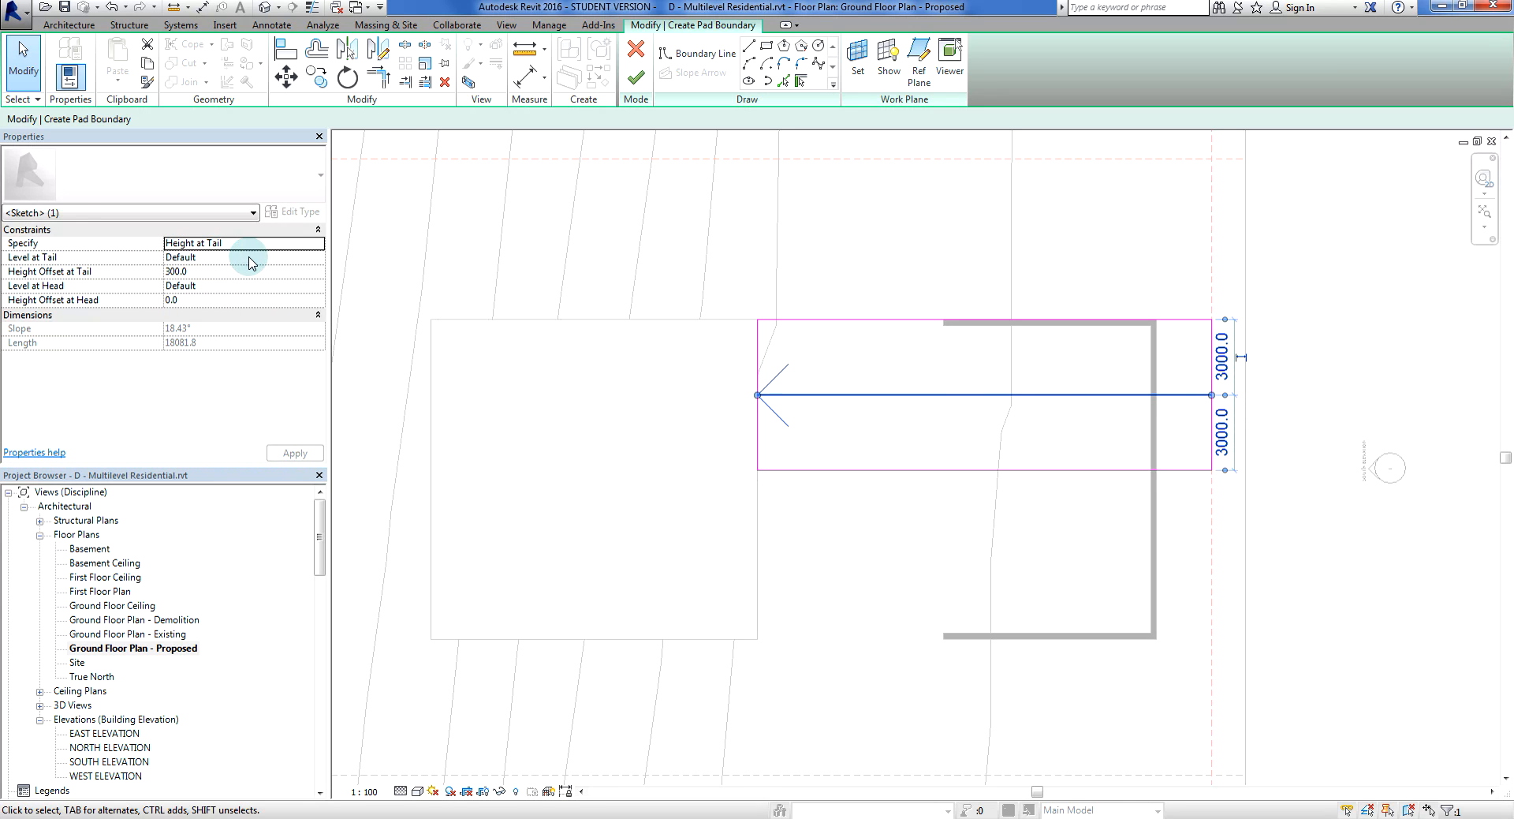
Set the slope arrow's tail level to Ground Floor Plan - Existing with a 0.0 height offset, and its head level to Basement.
left_click(298, 257)
left_click(317, 257)
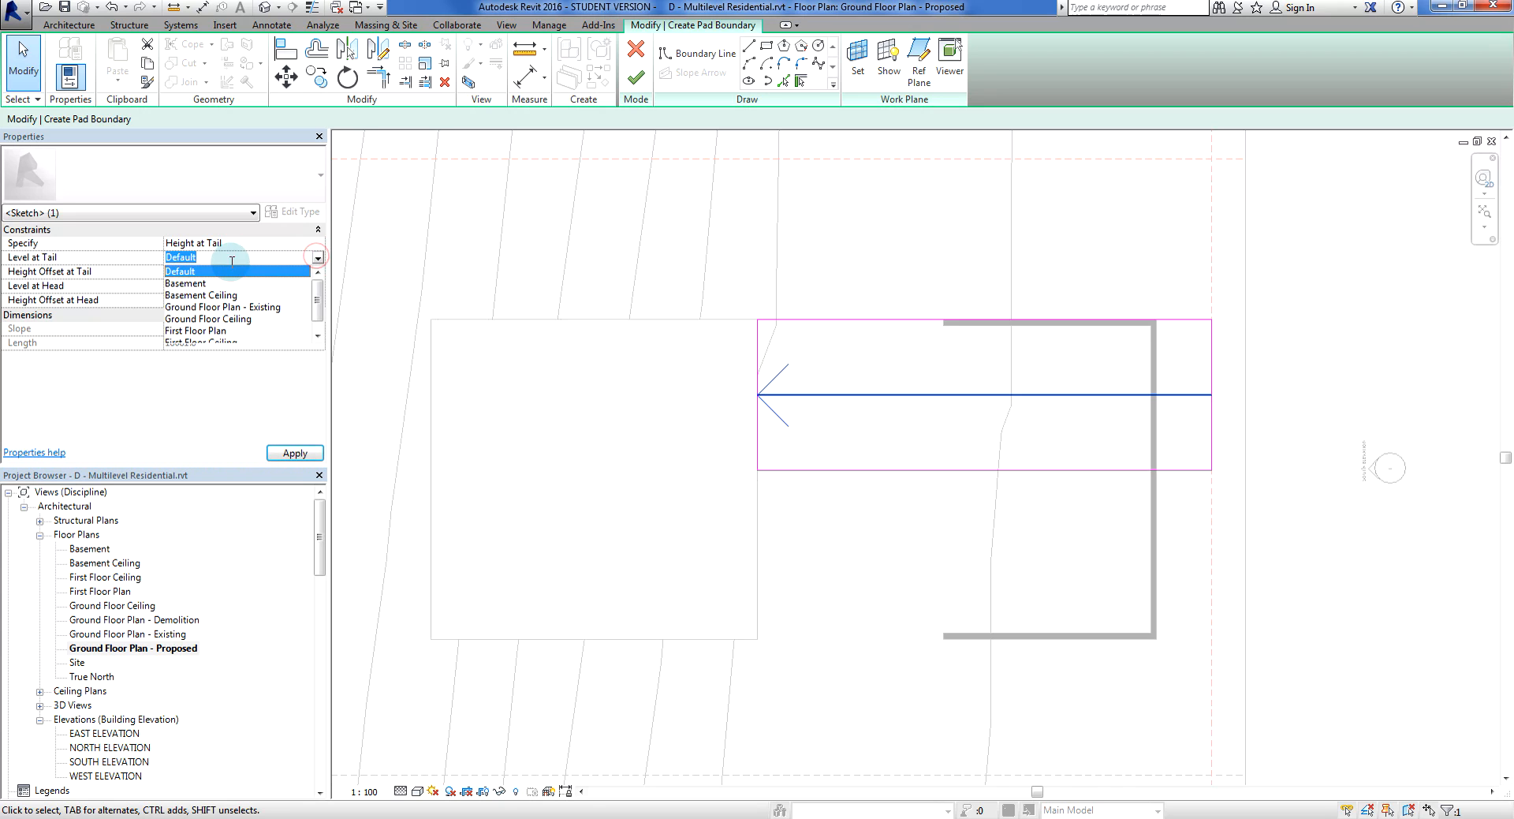
left_click(188, 308)
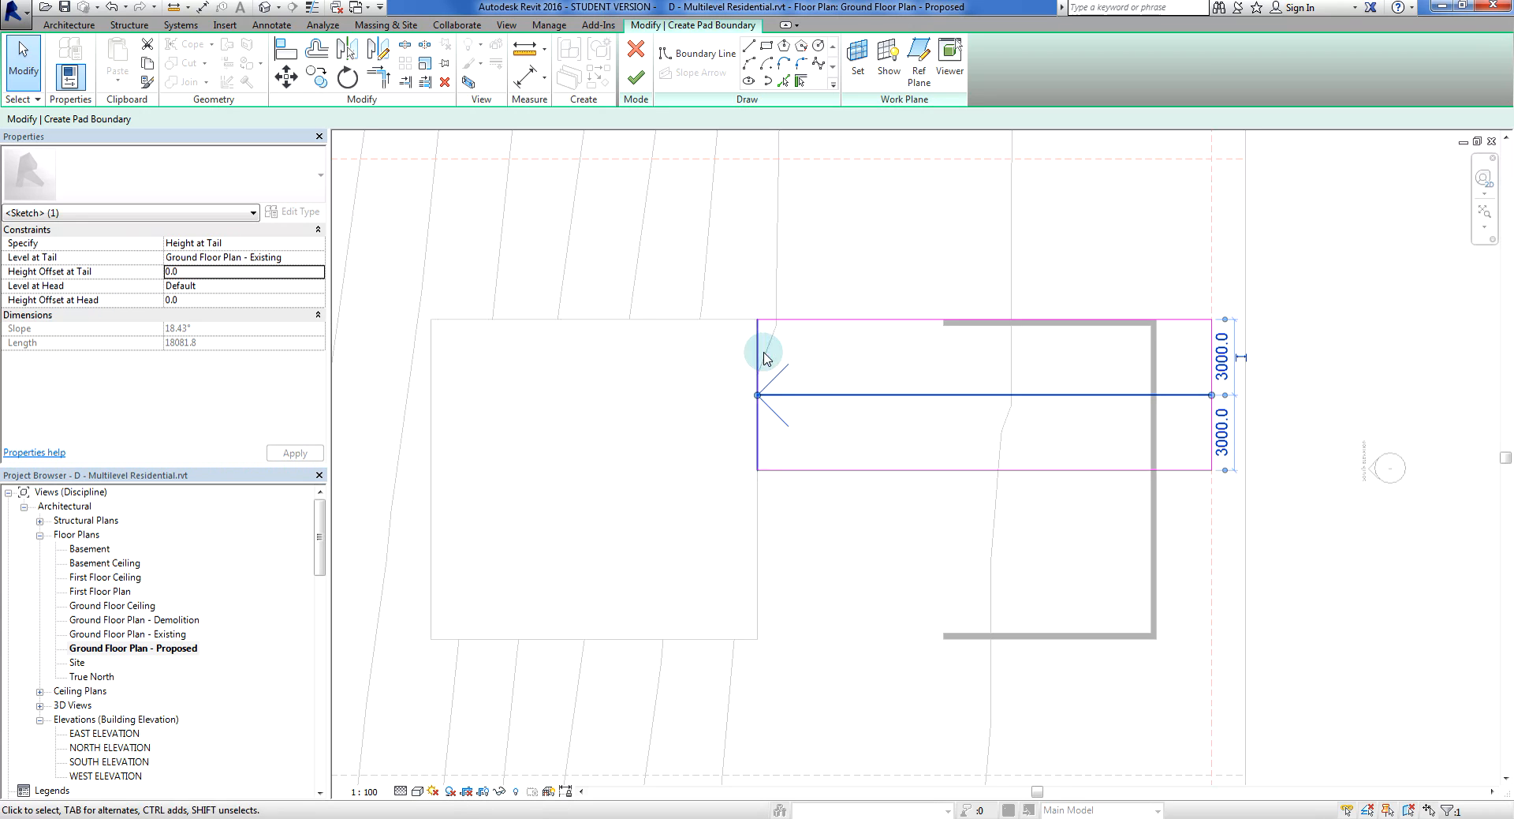
left_click(183, 286)
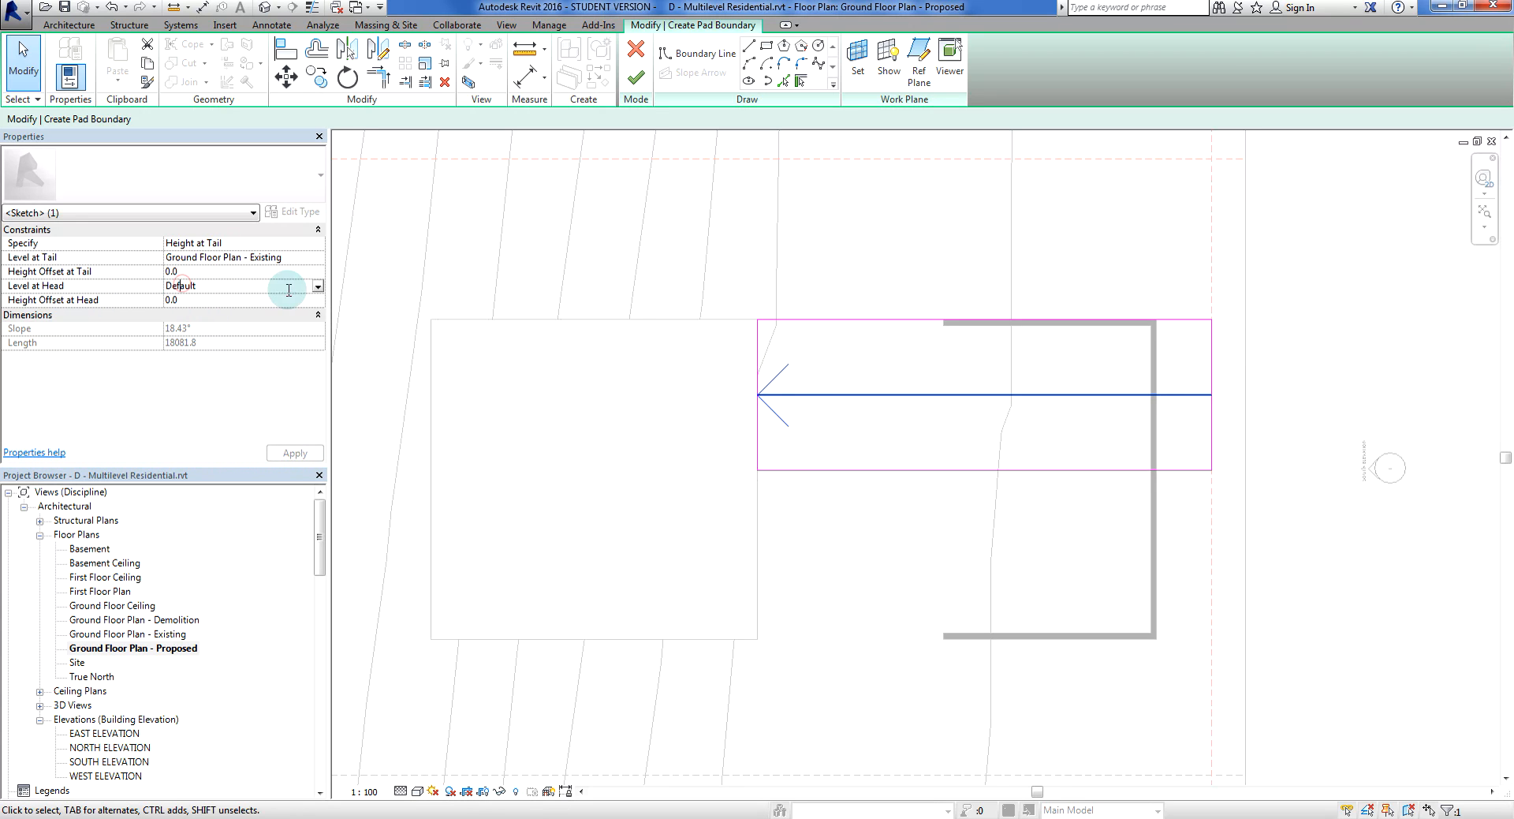
left_click(318, 286)
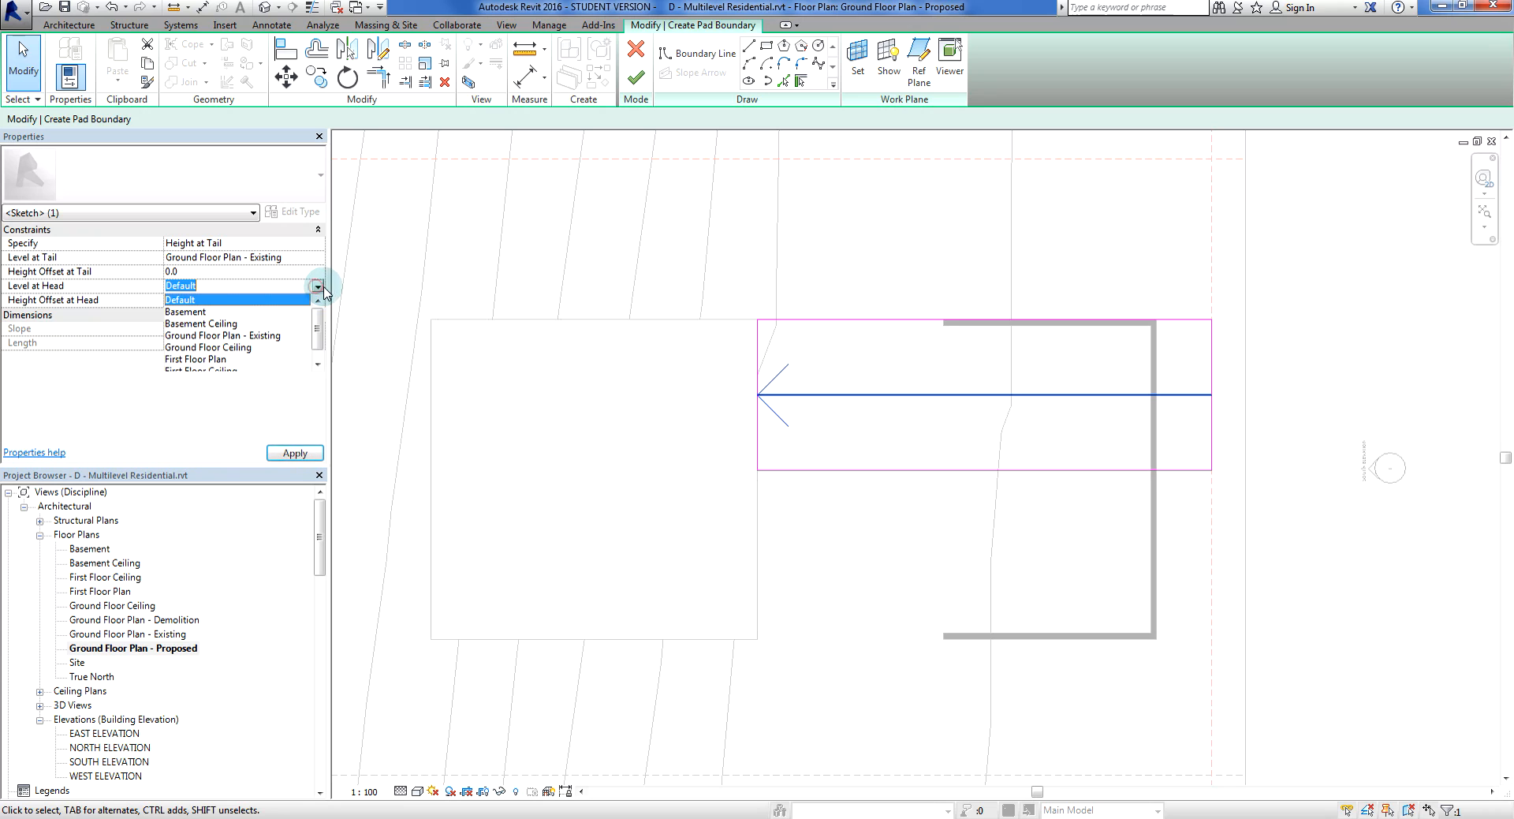
left_click(190, 314)
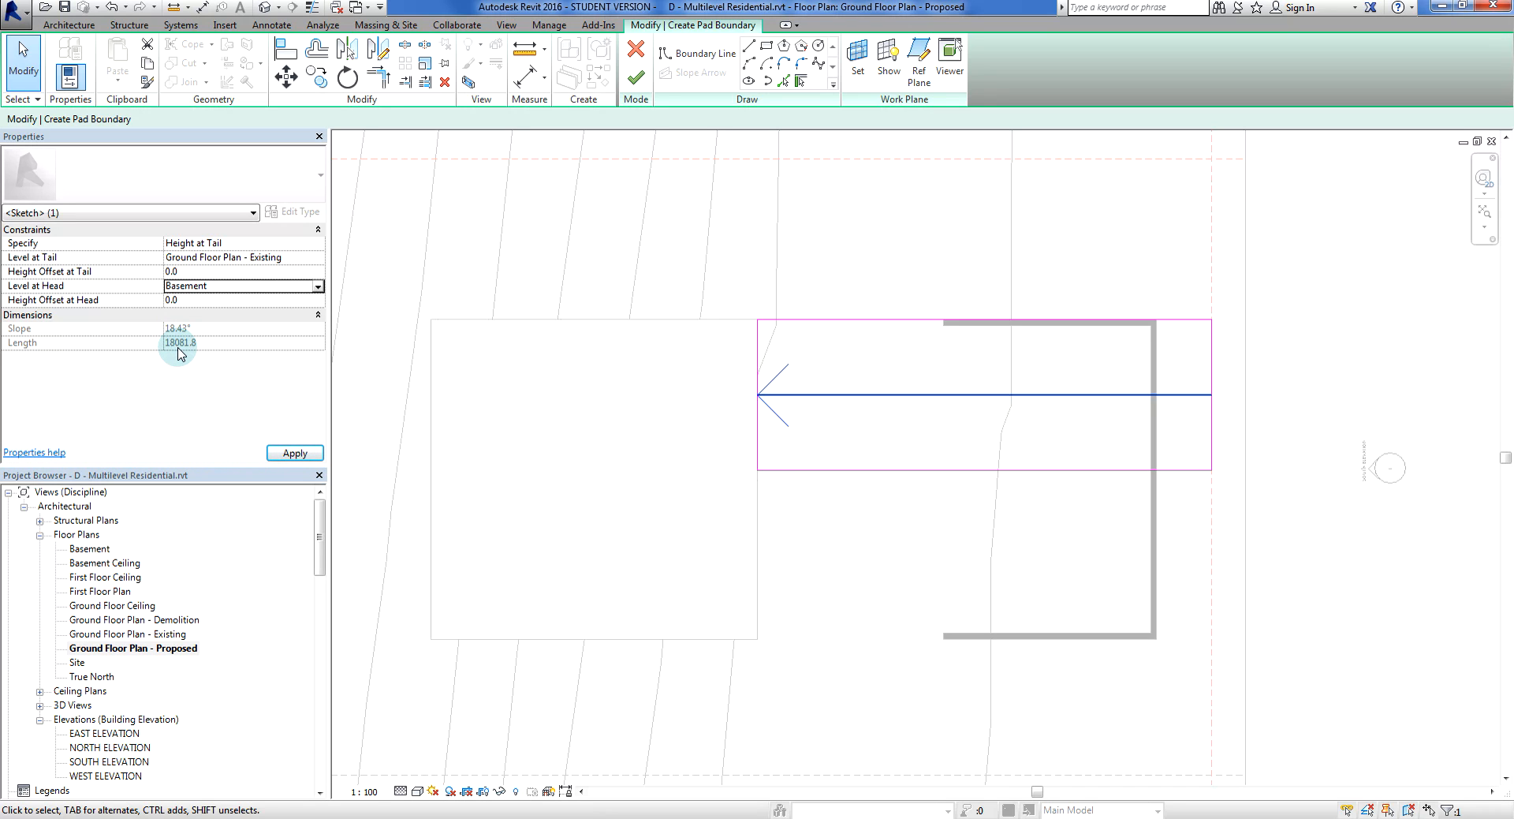
left_click(295, 453)
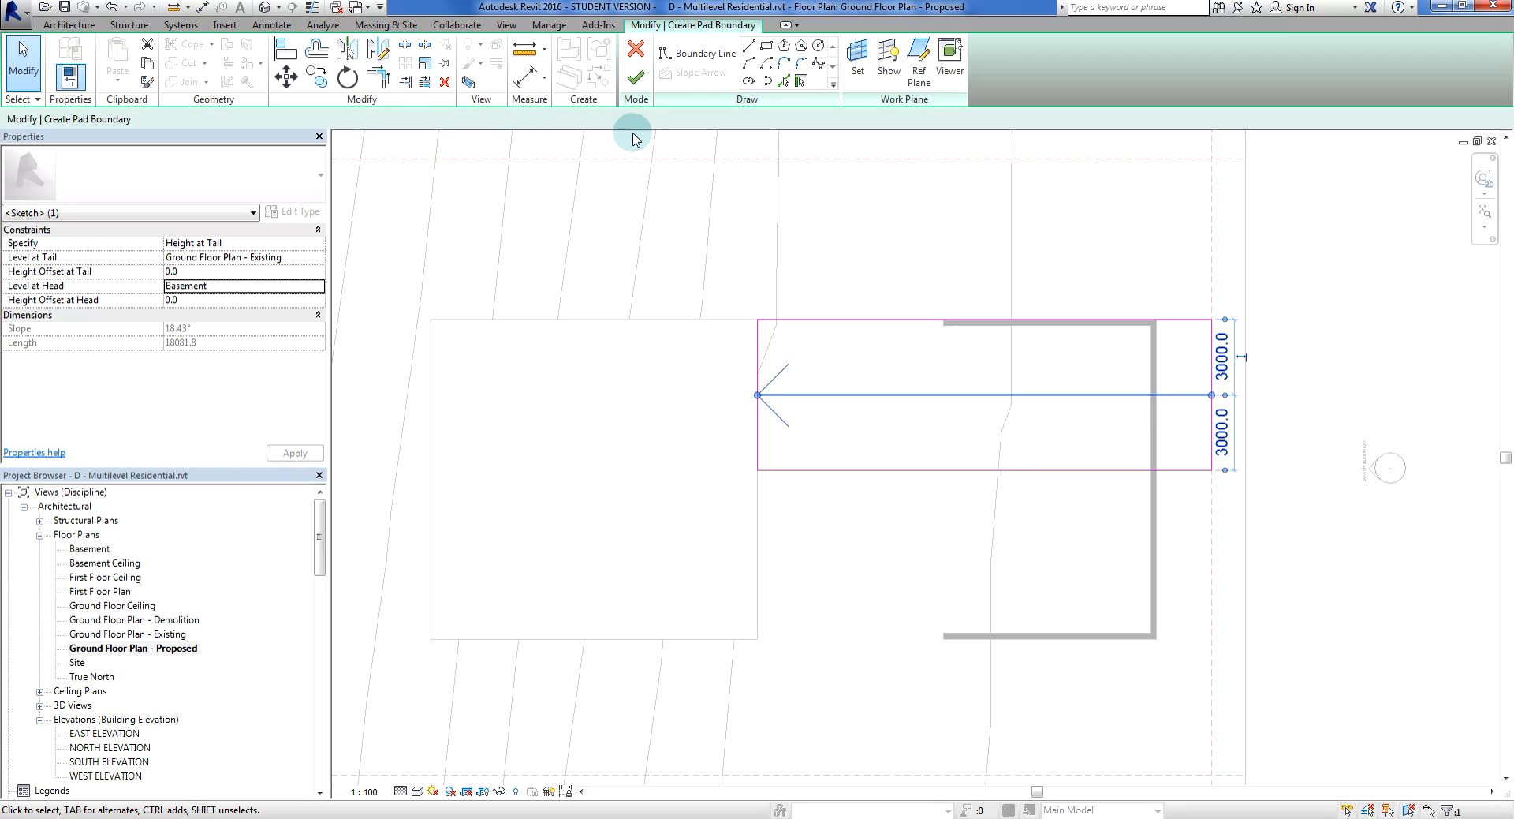
Finish the sloped pad's boundary sketch and open the default 3D view.
left_click(636, 80)
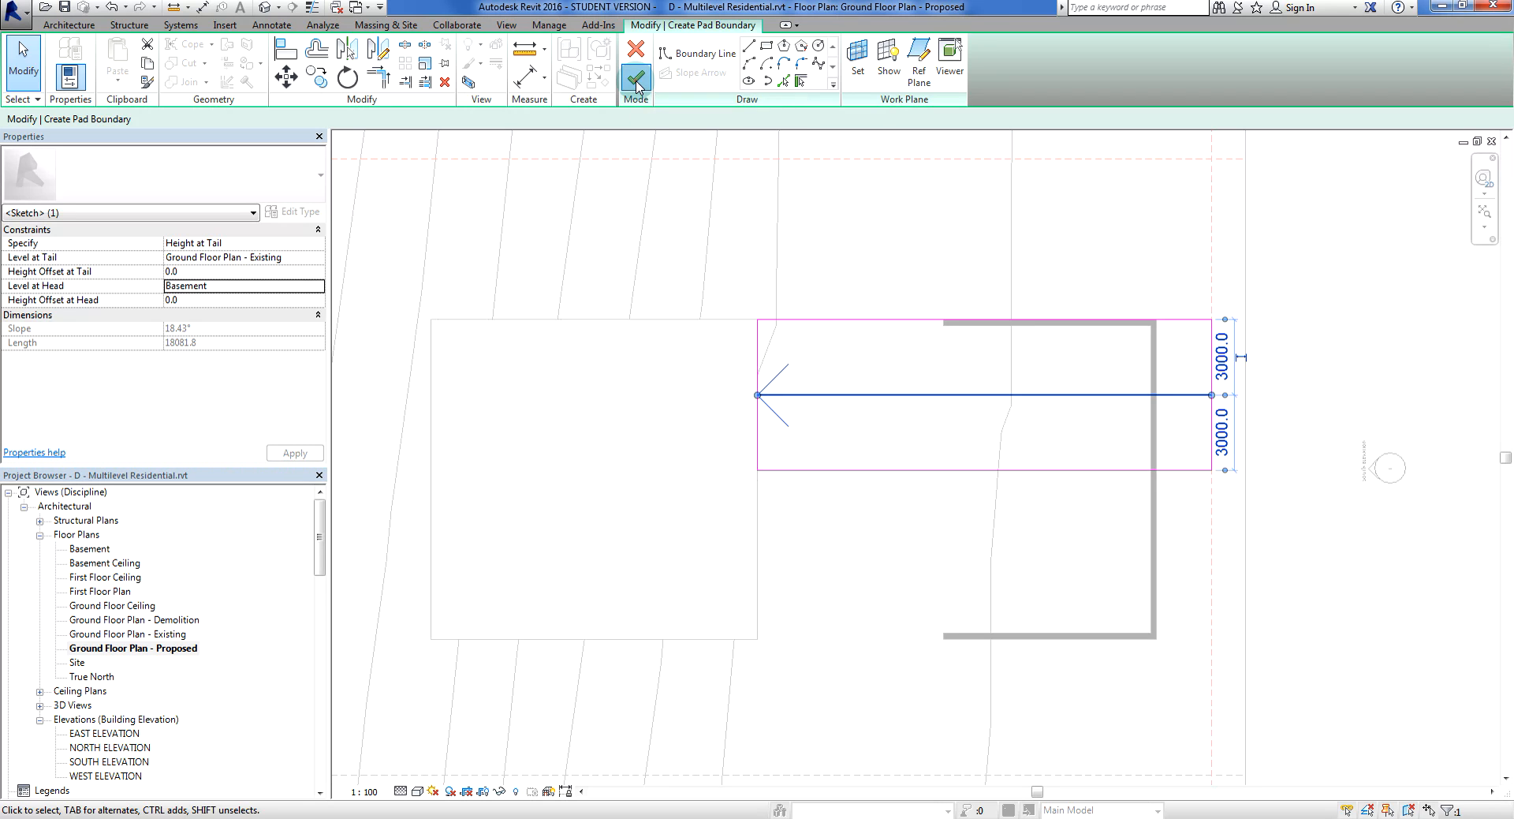
left_click(1394, 344)
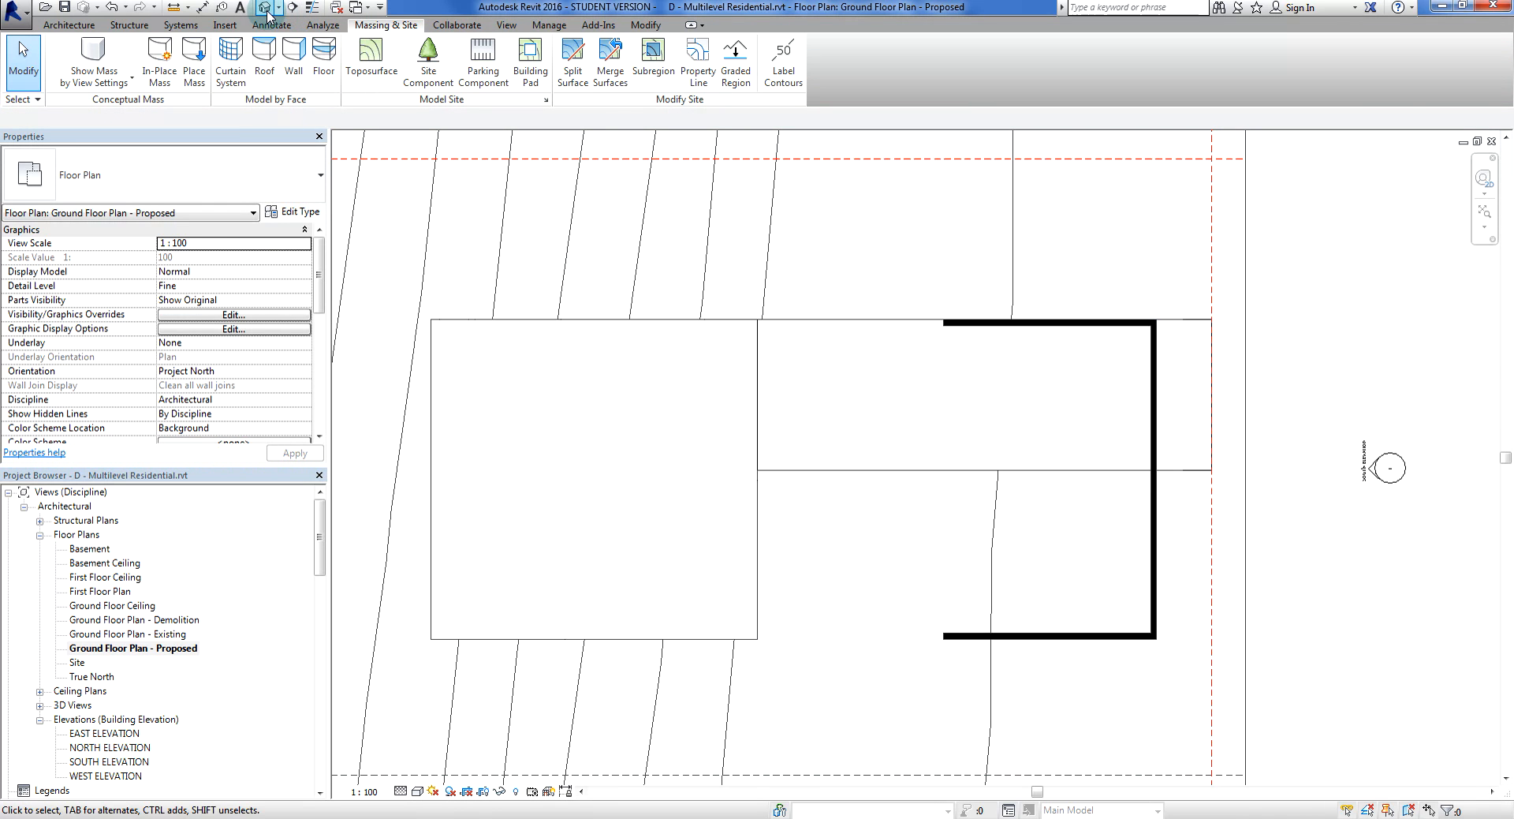
left_click(266, 9)
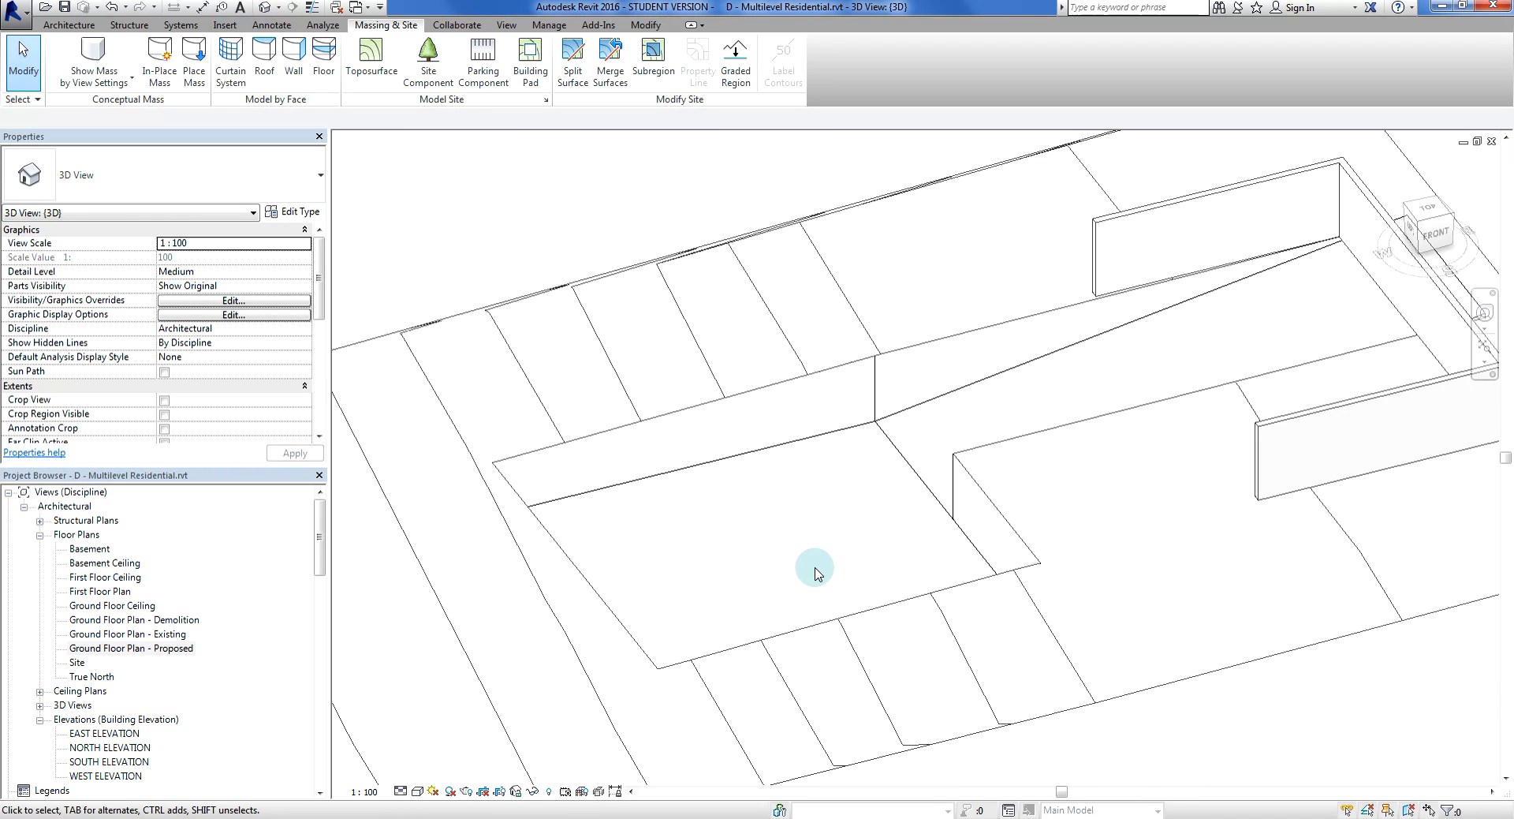
Display the 3D view in the Consistent Colors visual style.
middle_click_drag(816, 573, 900, 497, "shift")
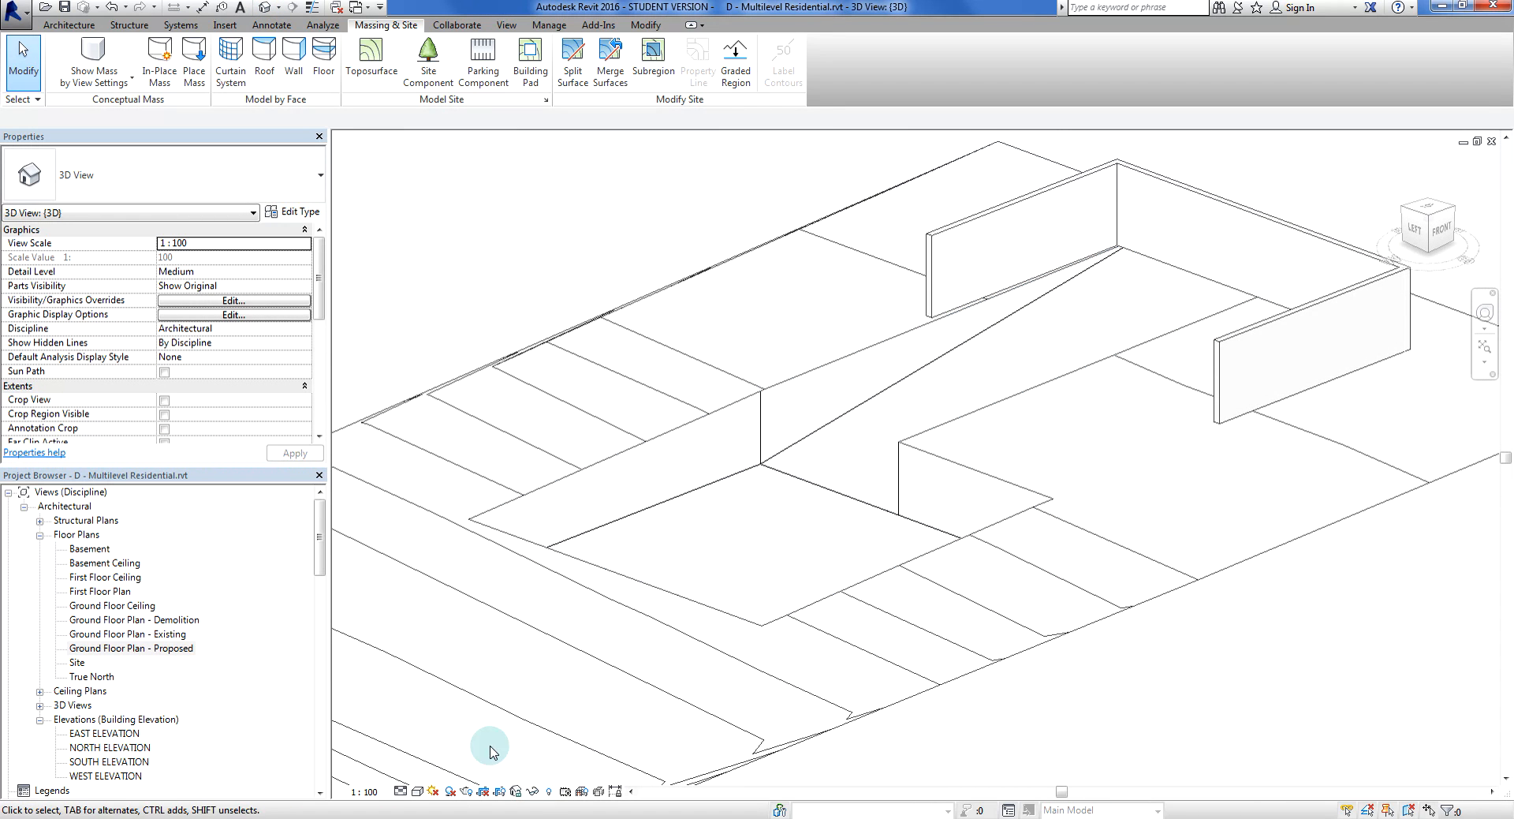
left_click(417, 791)
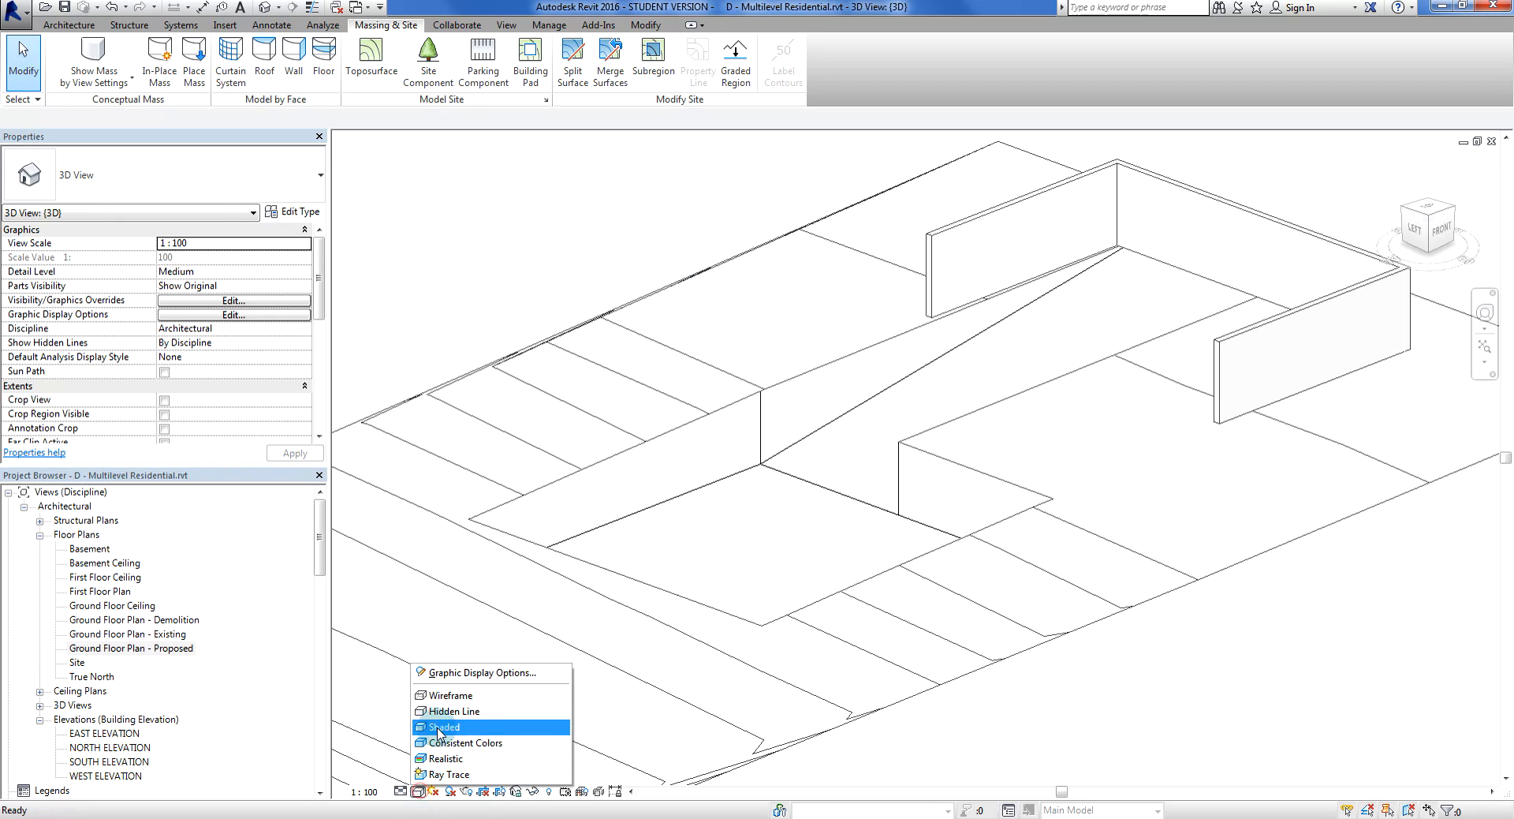
left_click(440, 742)
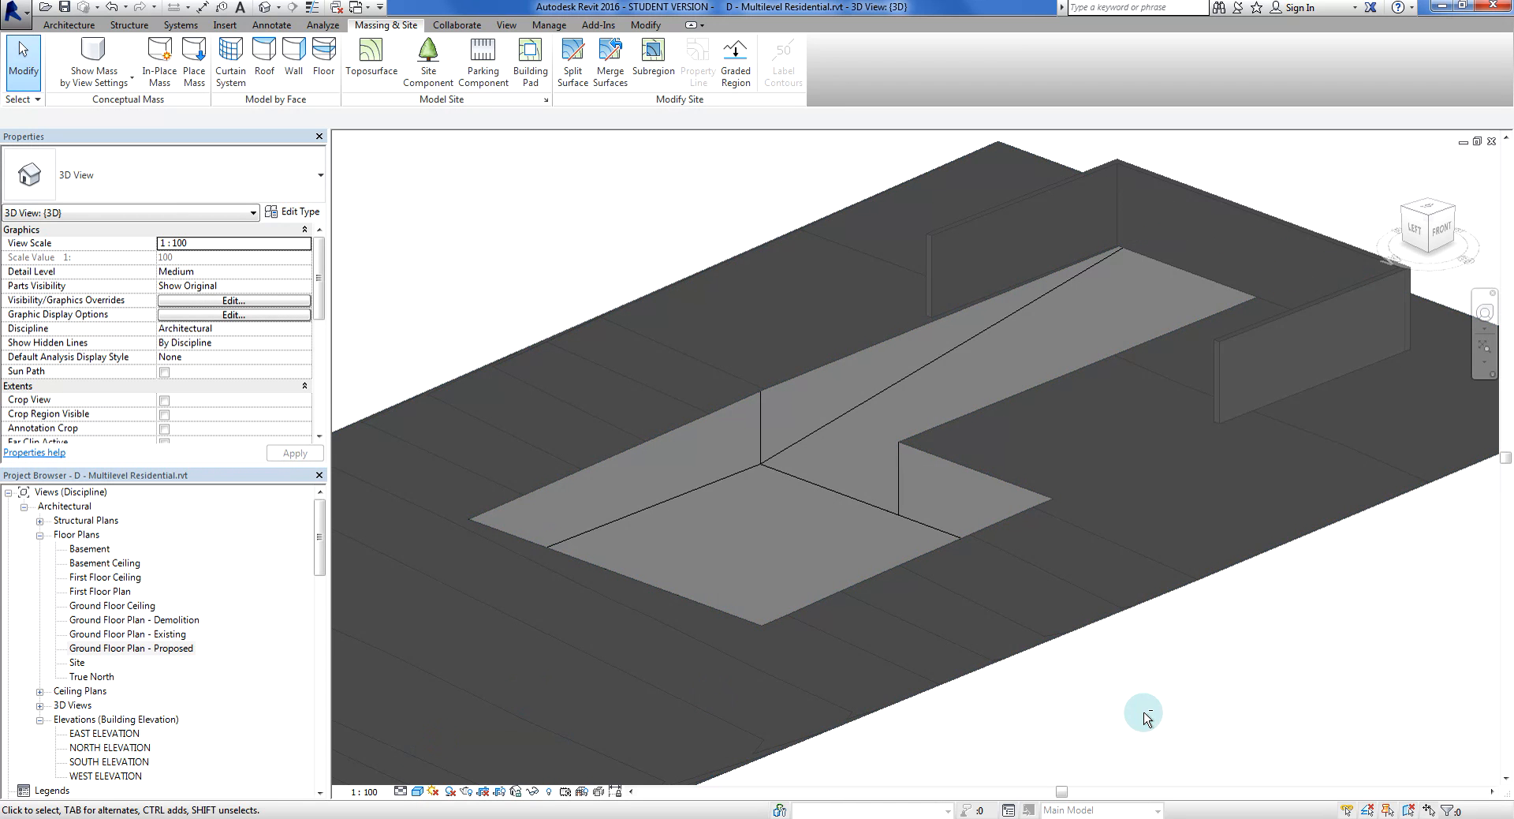
middle_click_drag(1143, 714, 1095, 741, "shift")
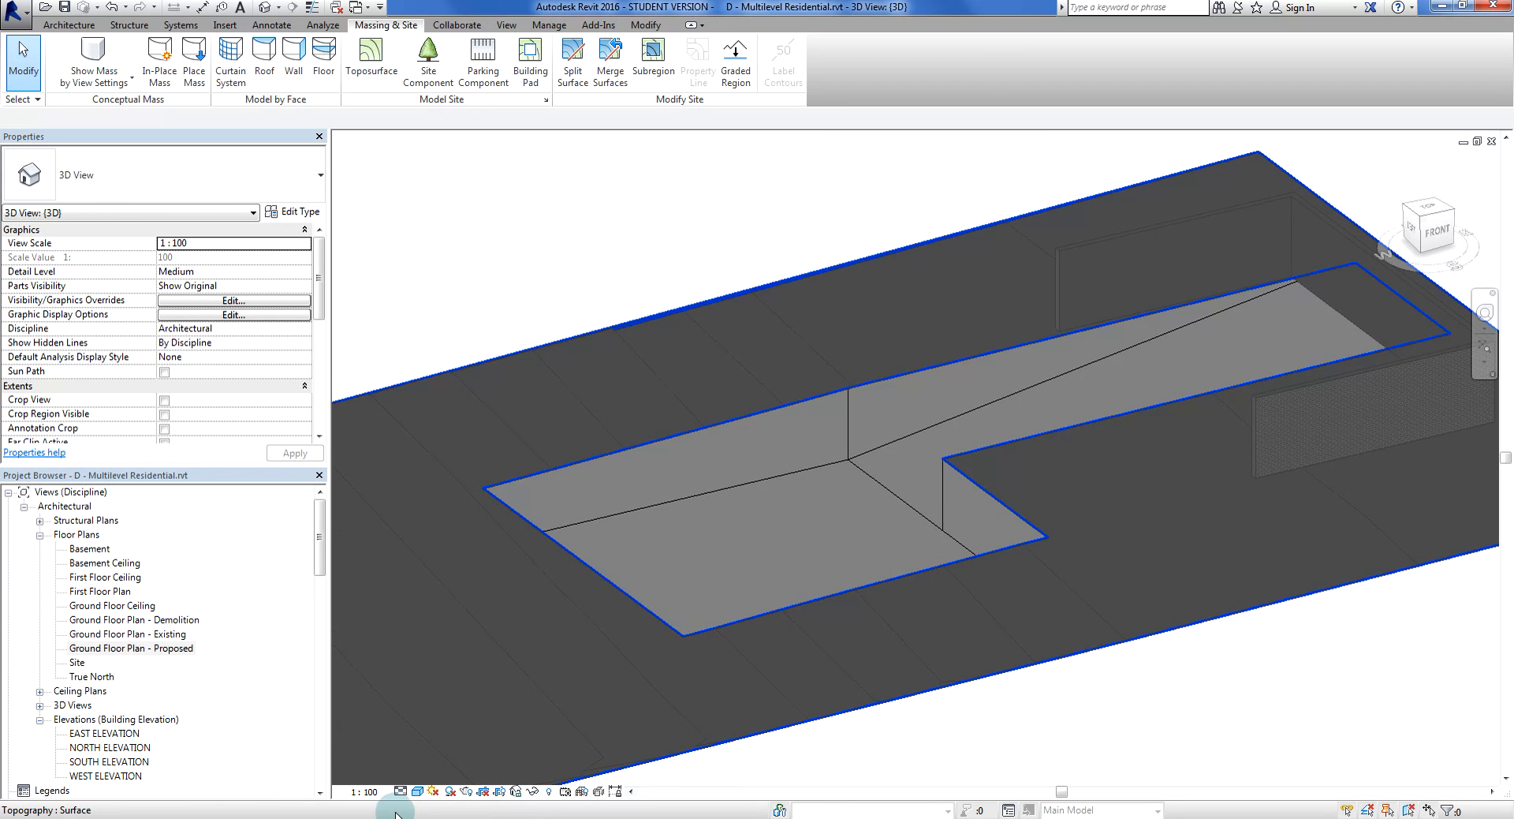
Set the 3D view's phase filter to Show Complete.
left_click(416, 791)
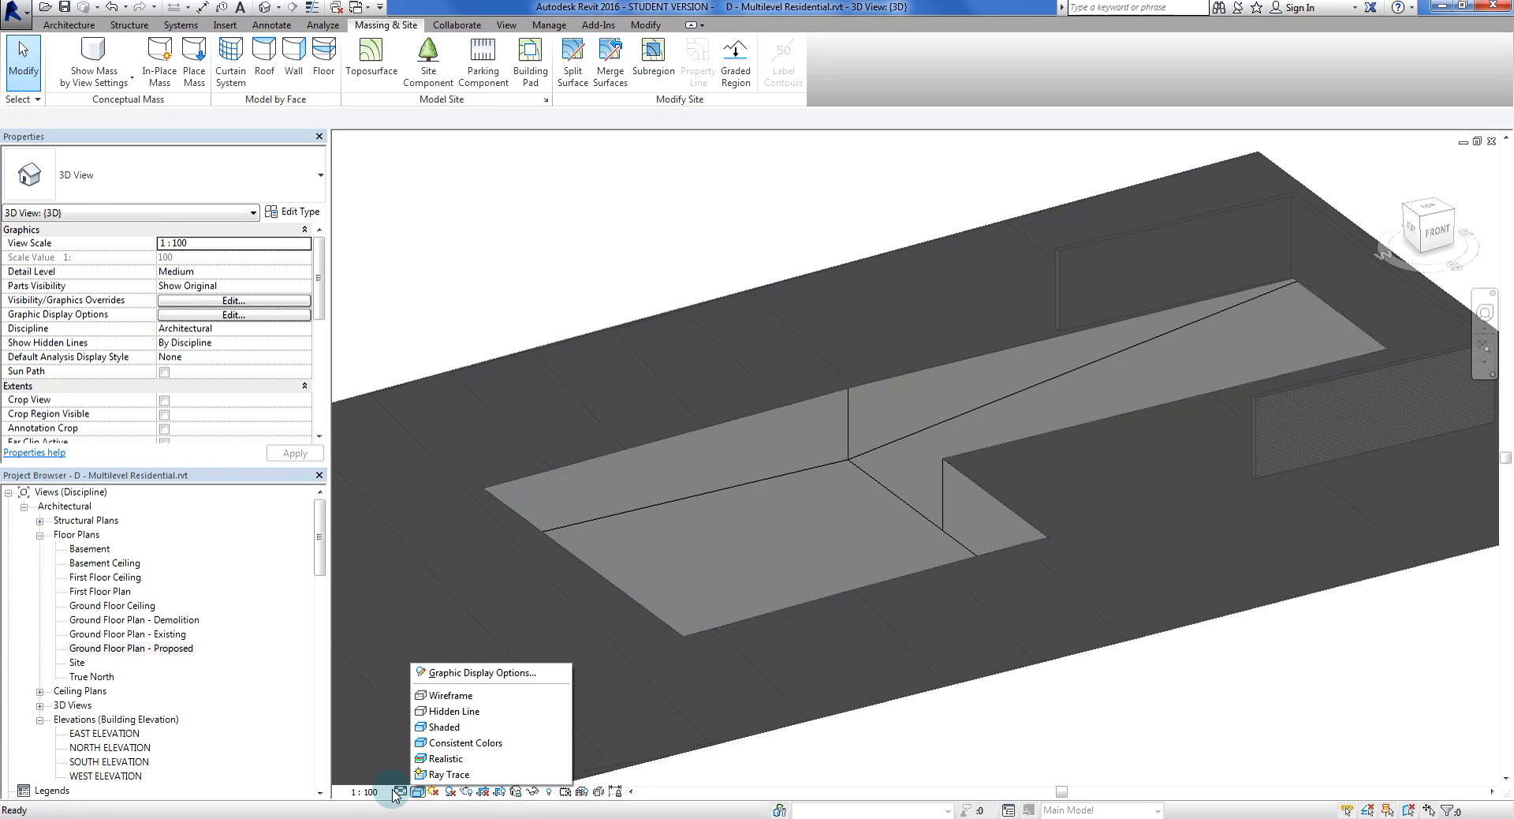
left_click(322, 269)
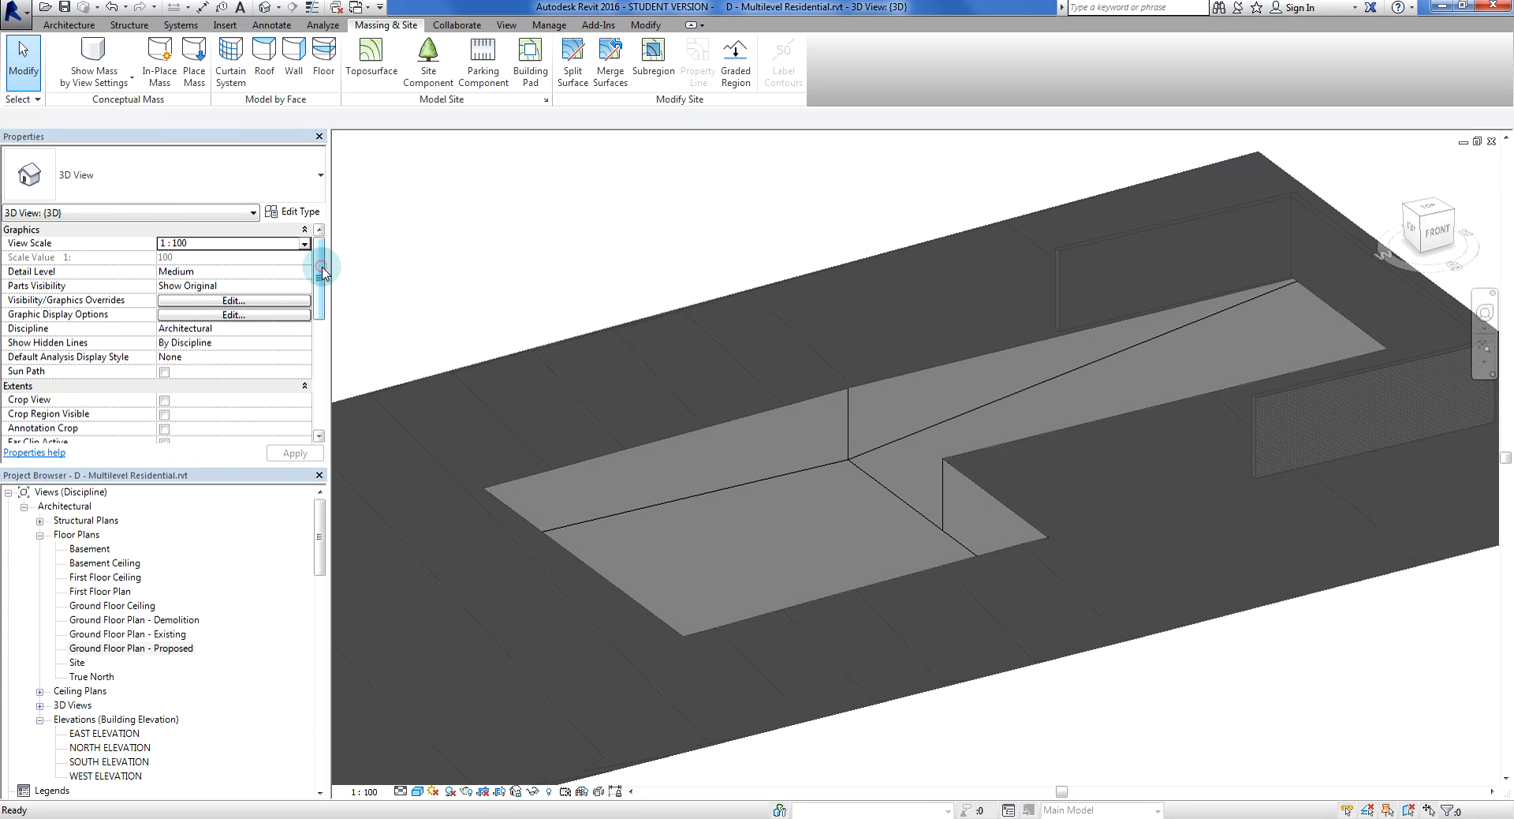
left_click_drag(322, 269, 226, 411)
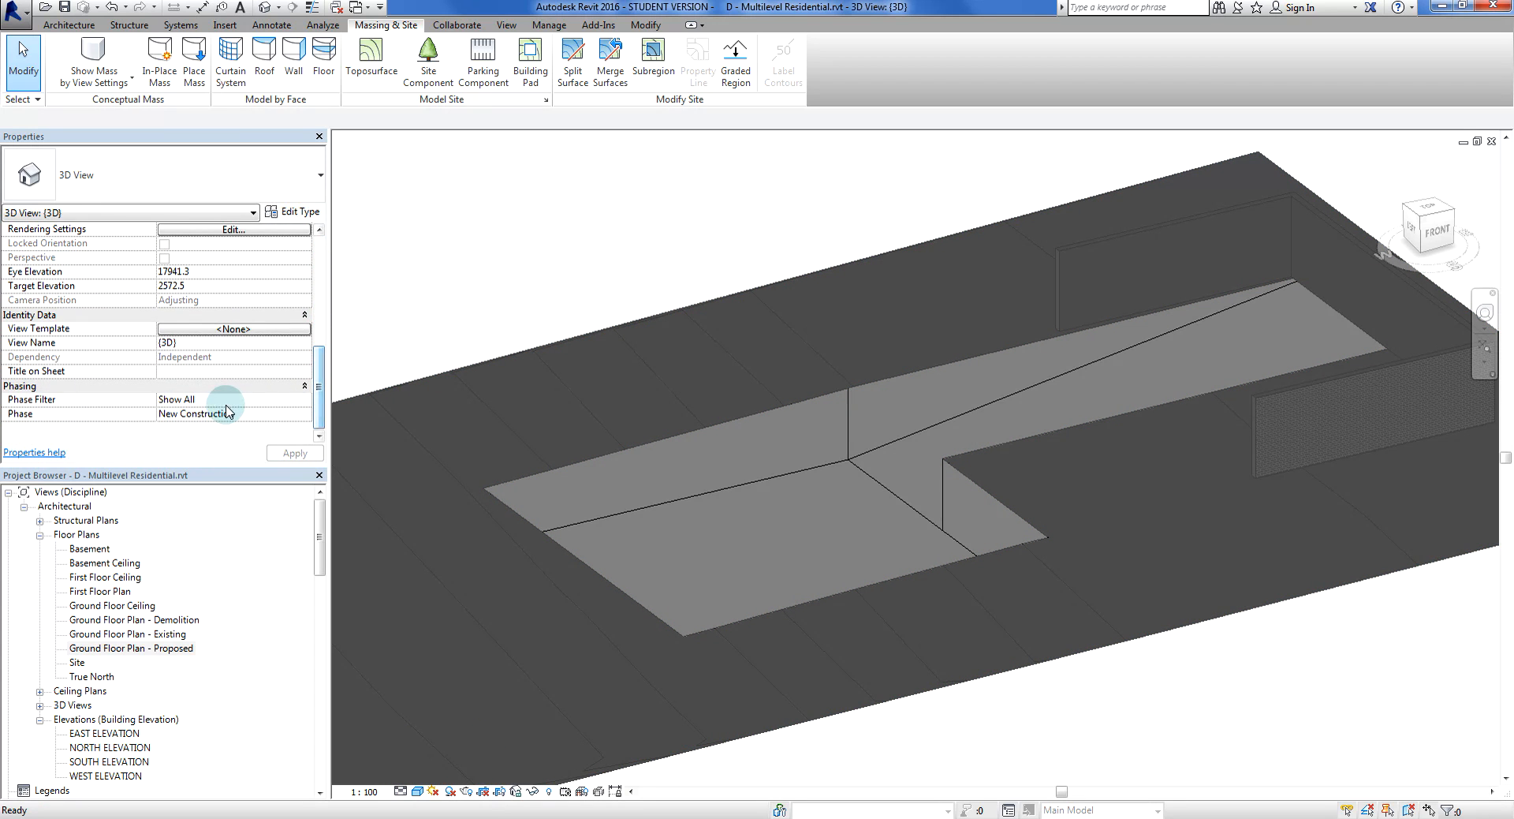
left_click(304, 399)
left_click(193, 439)
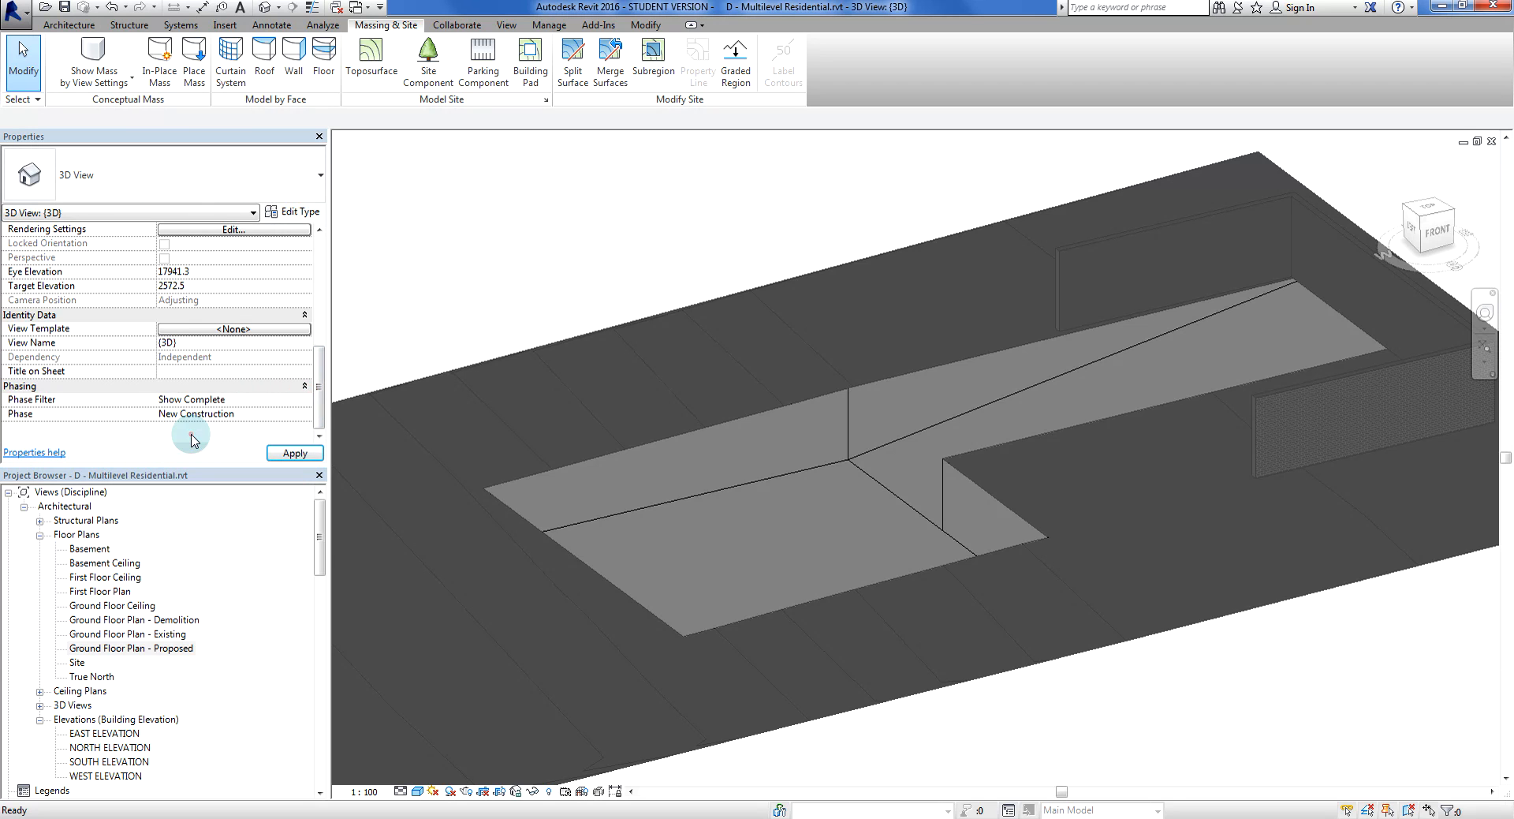
left_click(292, 453)
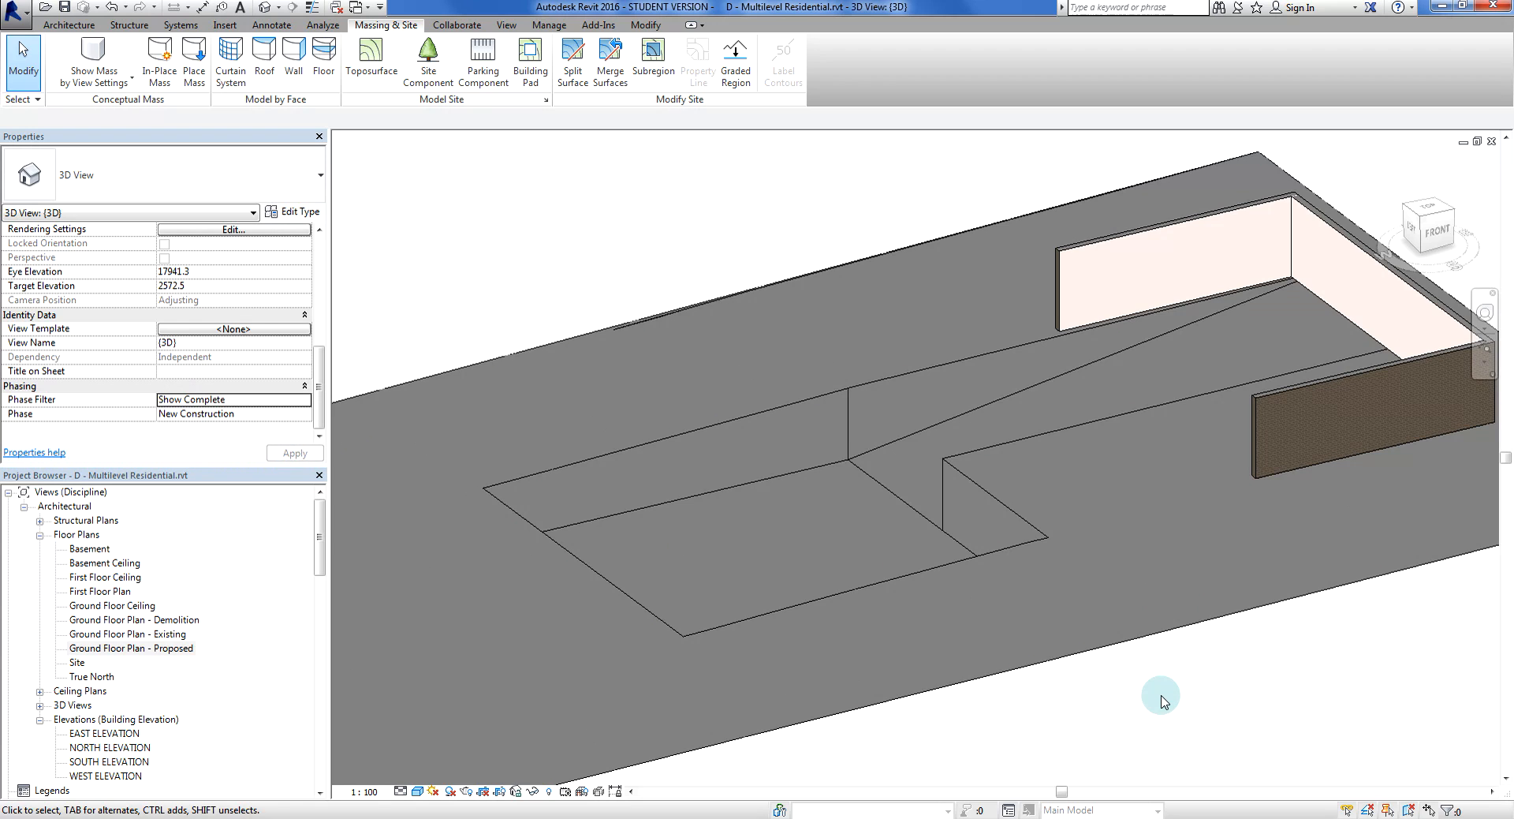
Examine the sloped pad and how it meets the walls and the basement pad from several angles in 3D.
mouse_move(1159, 696)
middle_mouse_down("shift")
mouse_move(1258, 685)
mouse_move(1230, 702)
mouse_move(1180, 696)
middle_mouse_up("shift")
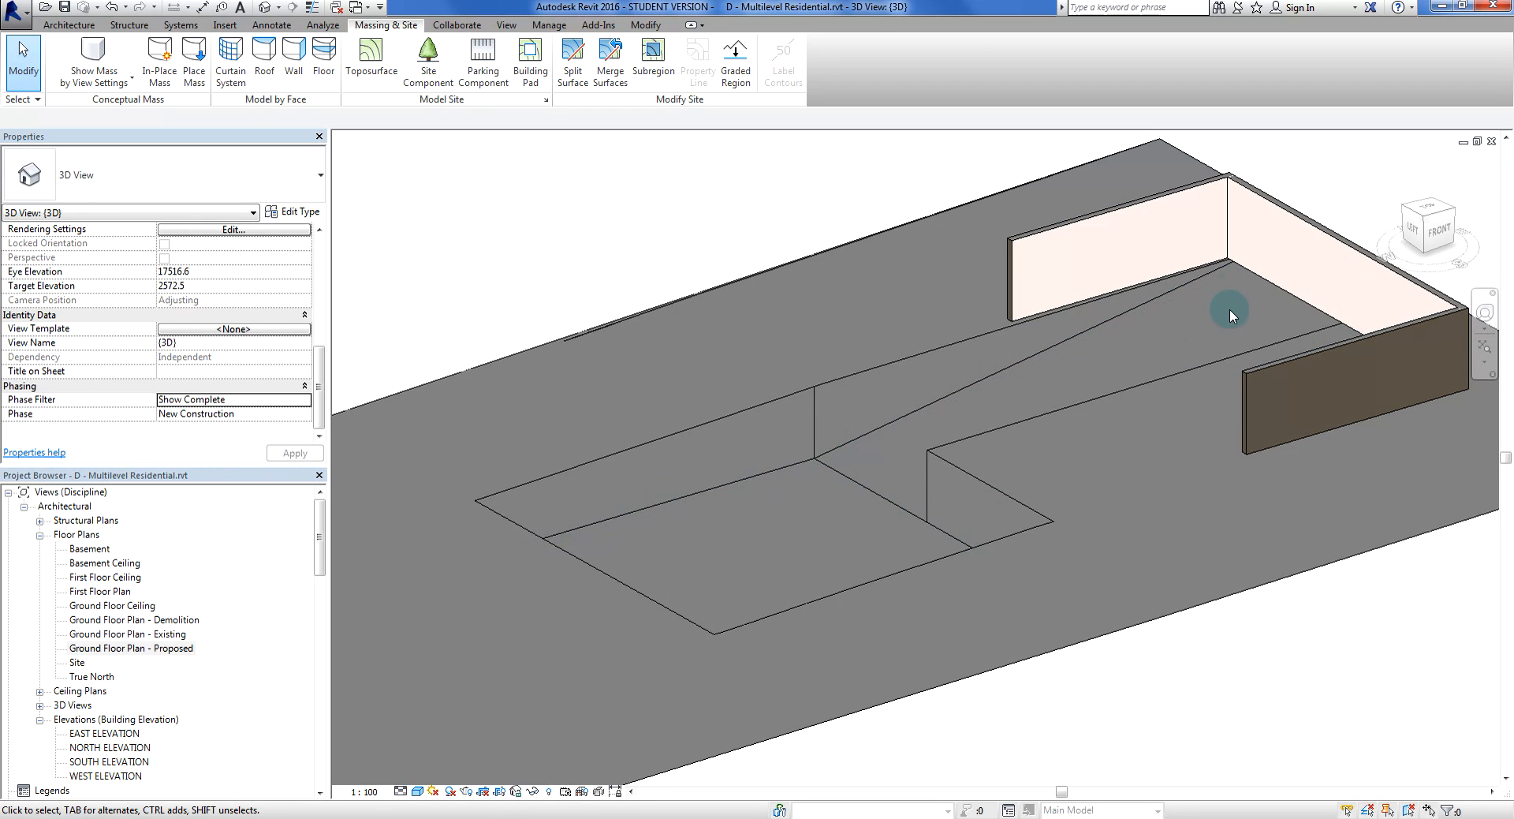
middle_click_drag(1071, 354, 1453, 699, "shift")
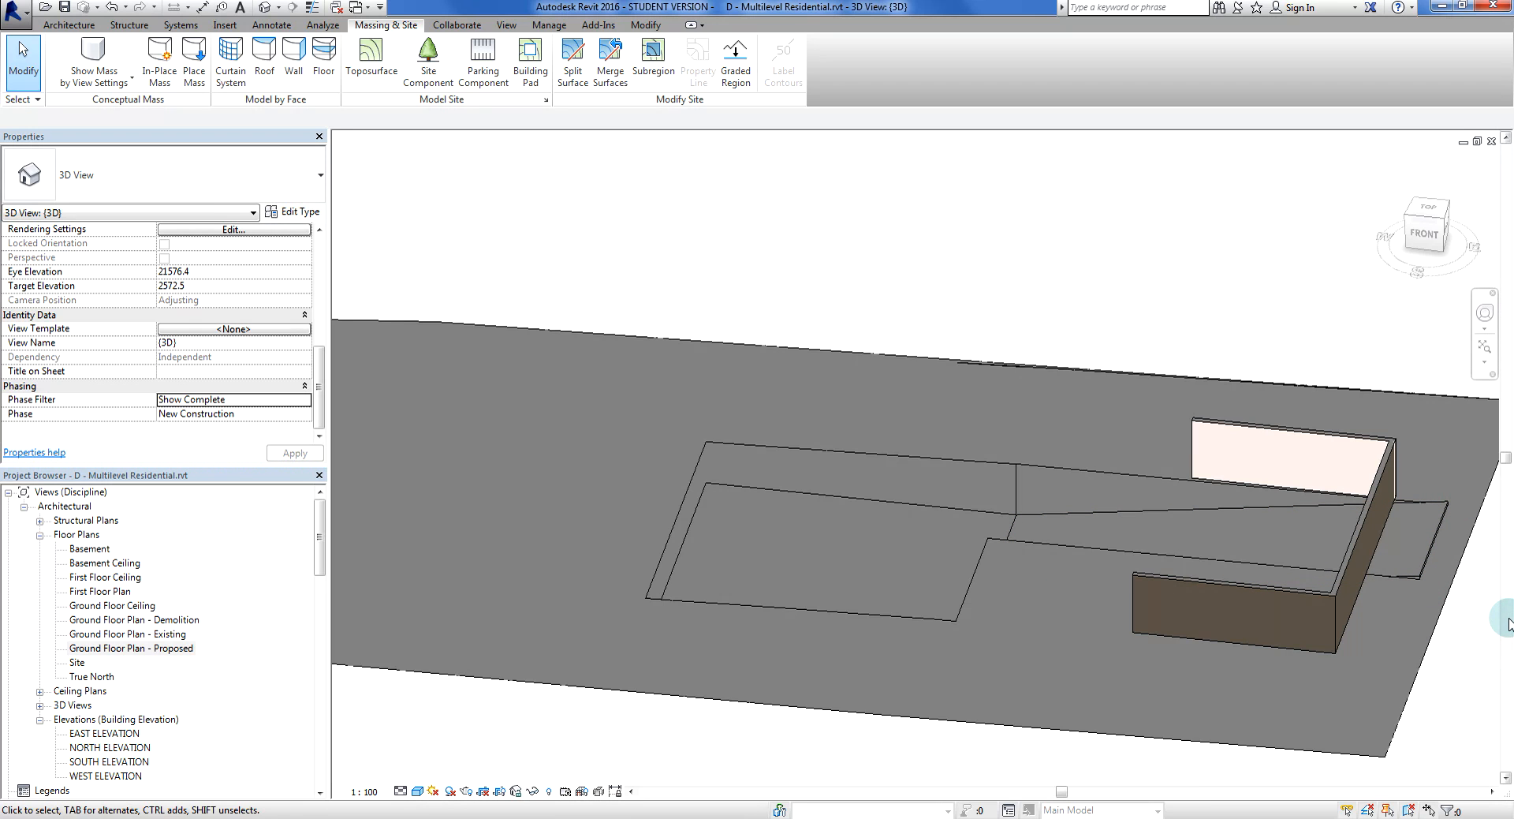
middle_click_drag(936, 771, 1112, 723, "shift")
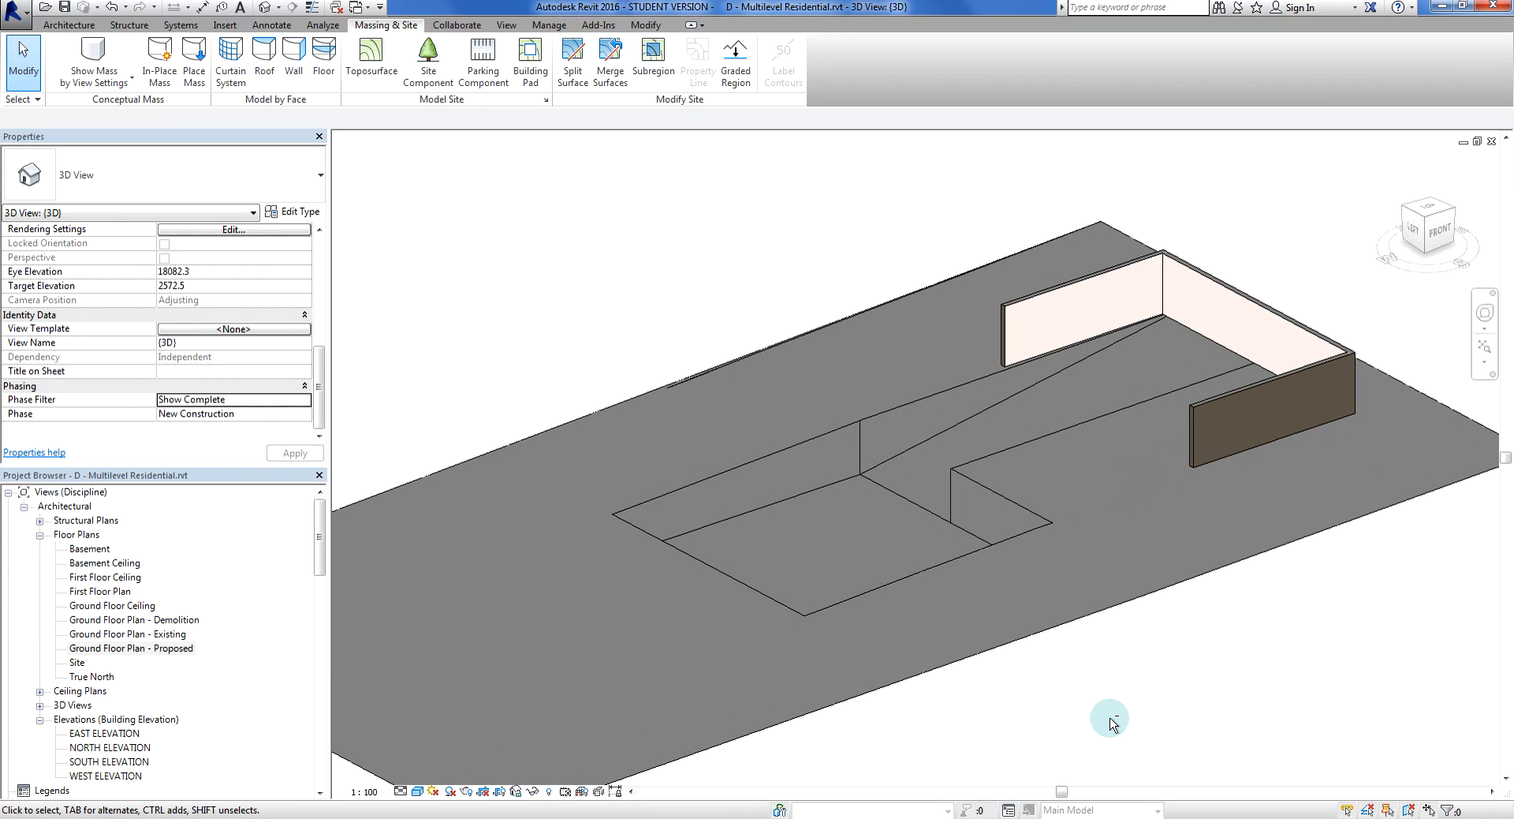